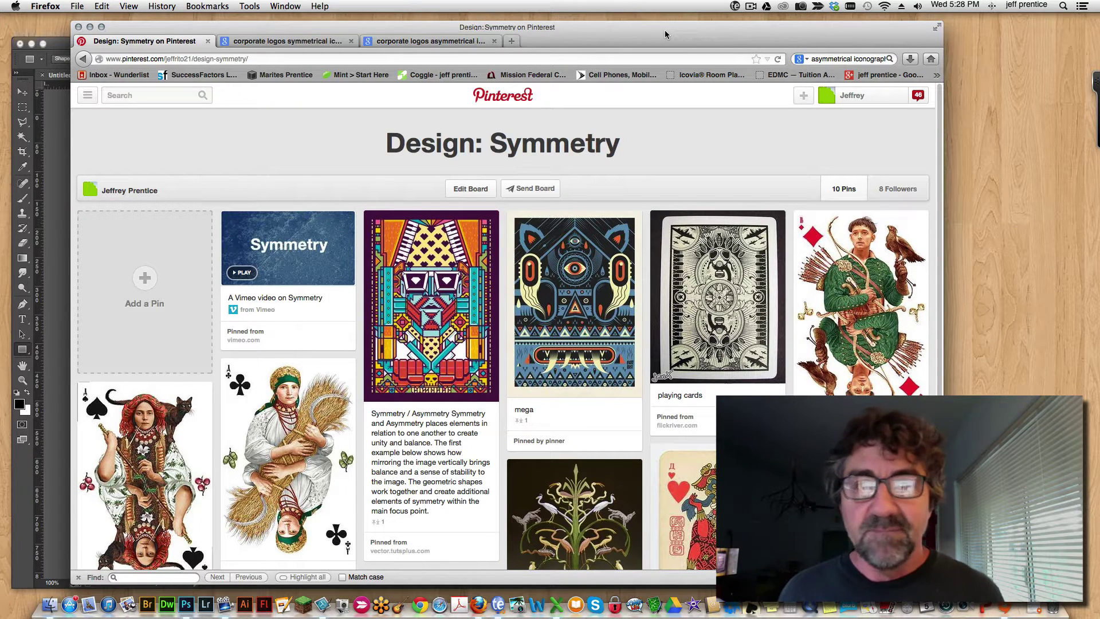
Step: Browse the Design: Symmetry board's pins, then bring up the Jeffrey account dropdown
drag(664, 30, 669, 32)
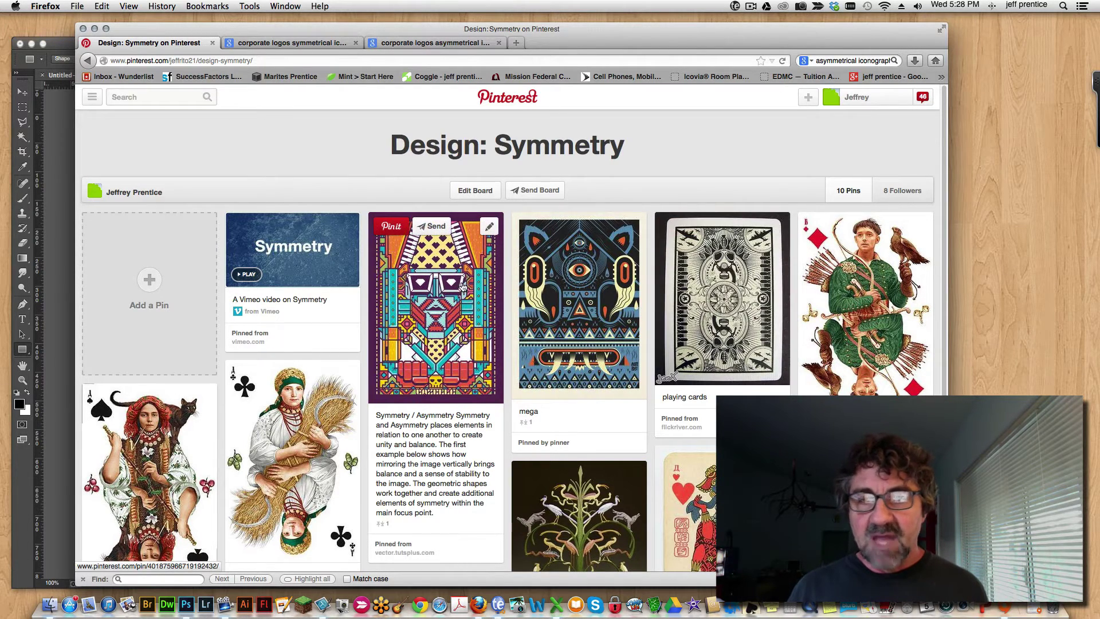
scroll(436, 289, down, 3)
scroll(436, 290, down, 3)
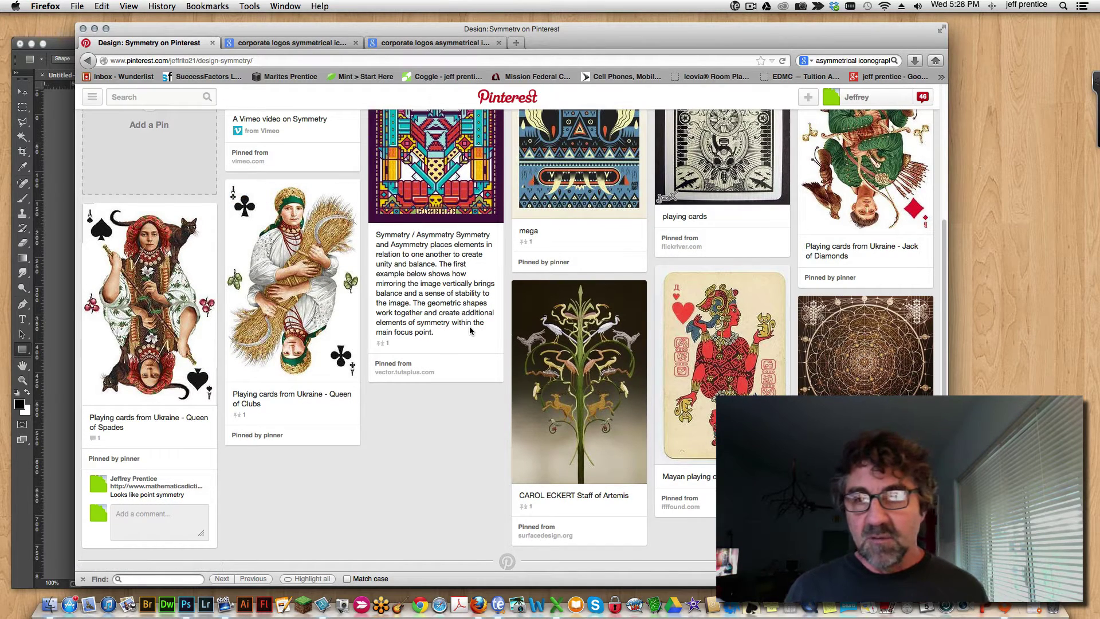
scroll(470, 331, up, 3)
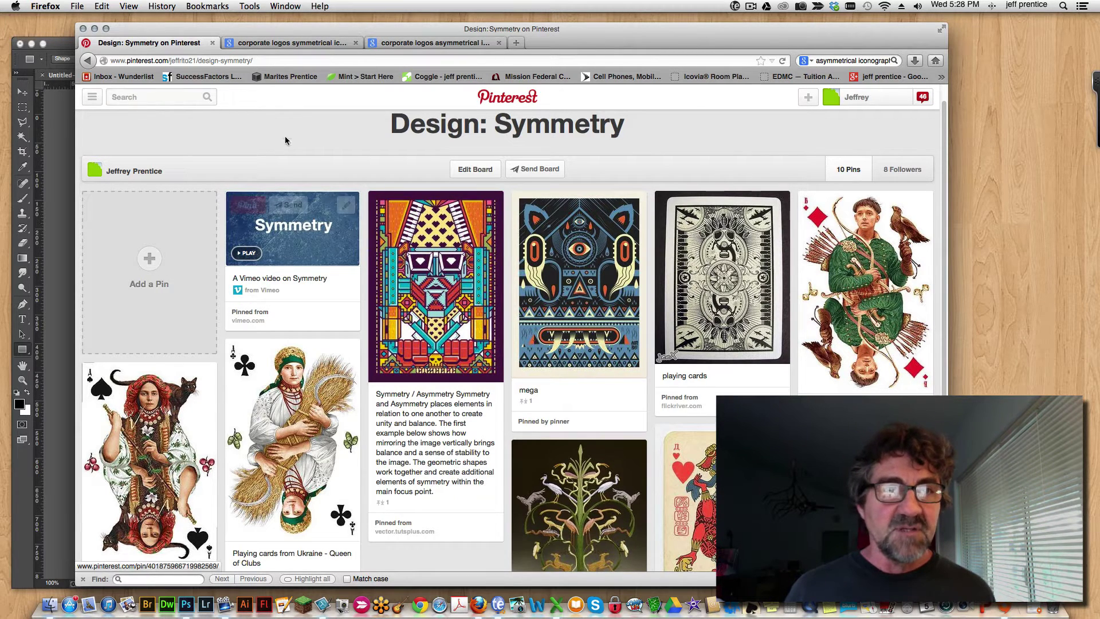
mouse_move(857, 103)
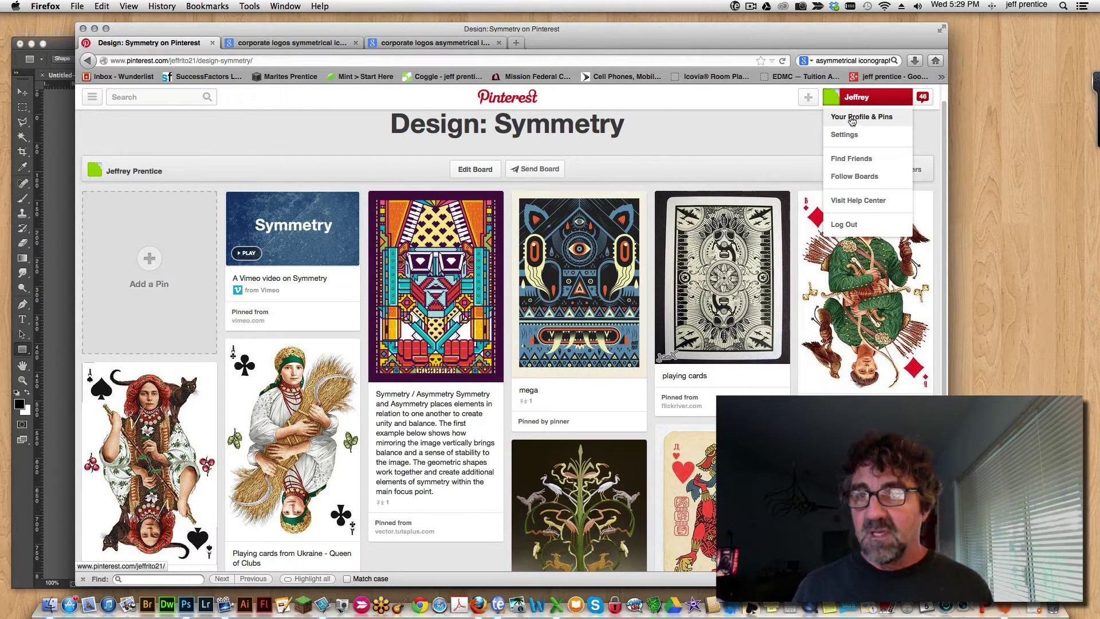
Step: Go to Your Profile & Pins and look over the boards
click(849, 117)
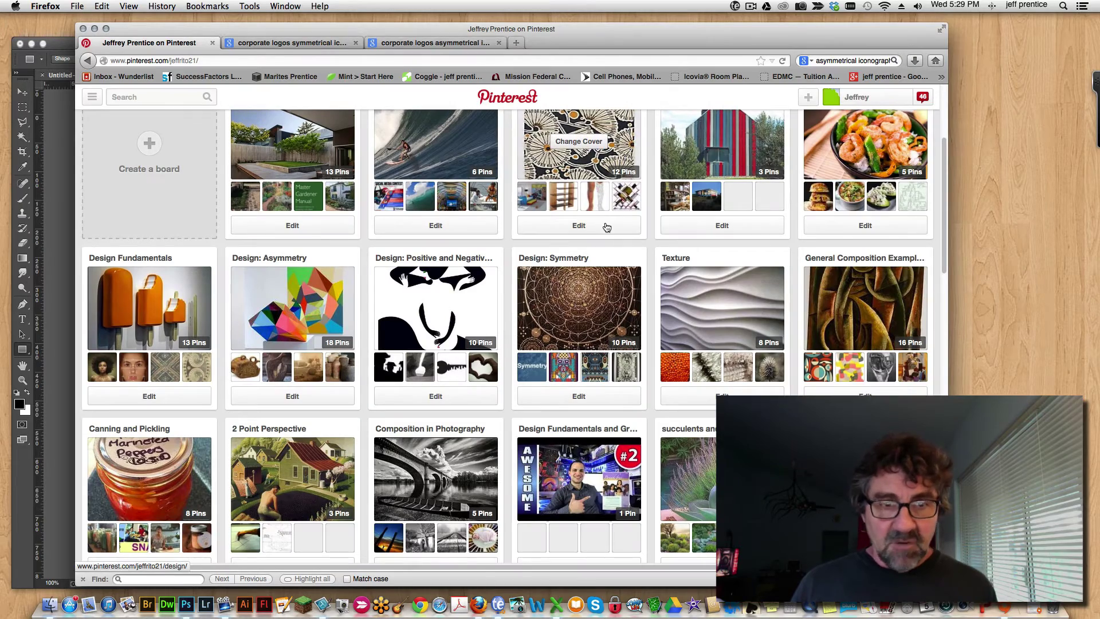
scroll(605, 225, down, 3)
scroll(605, 222, up, 3)
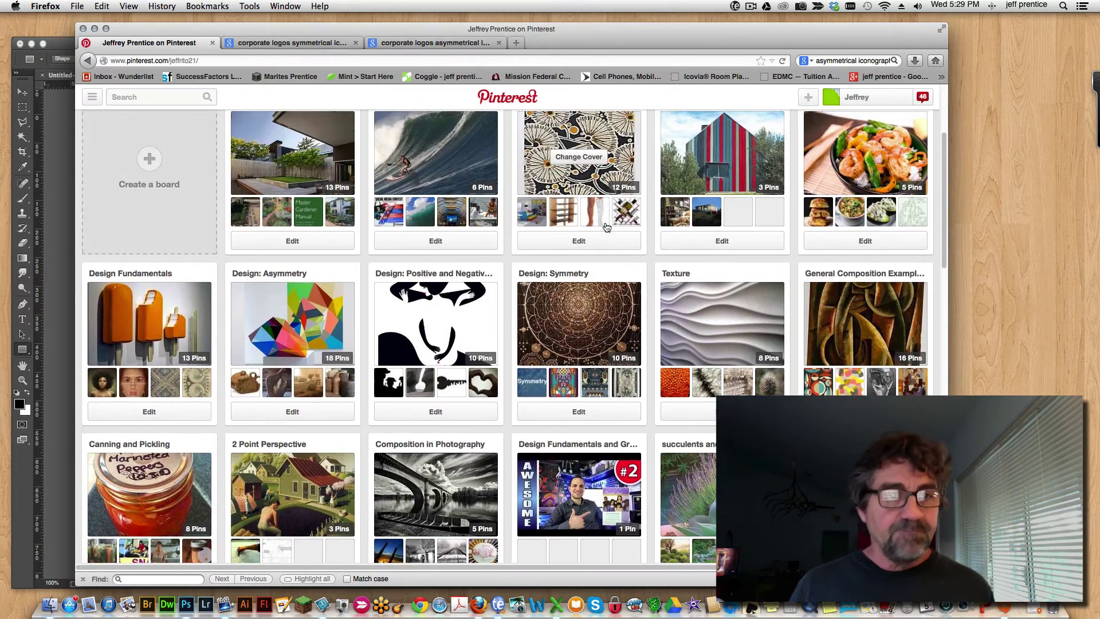
Step: Open the Design: Asymmetry board and scroll through its 18 pins
click(297, 316)
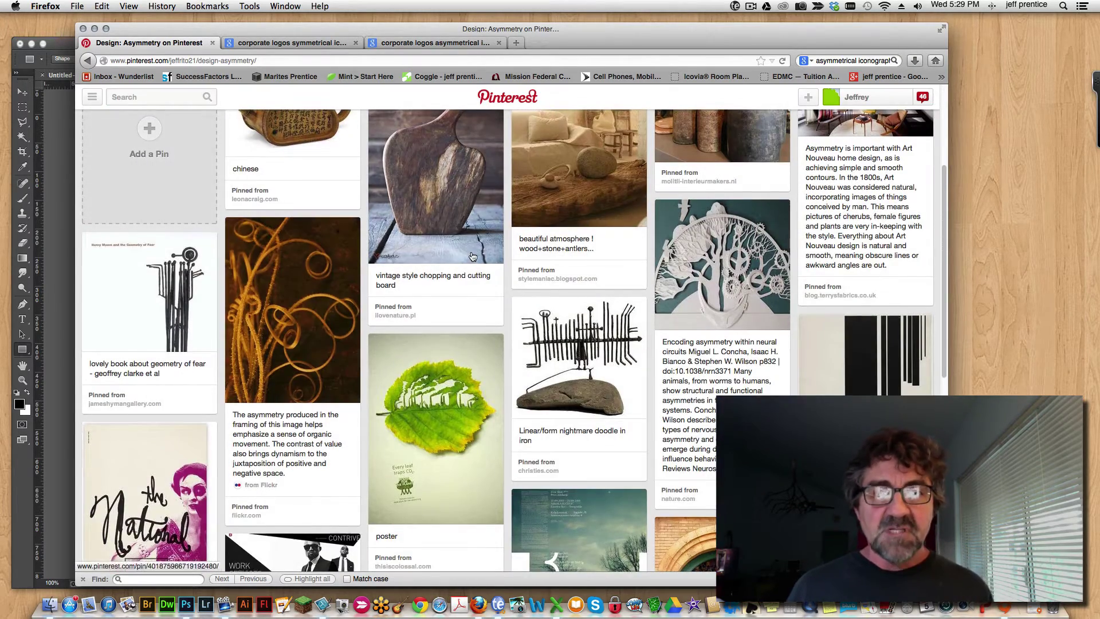
scroll(472, 256, up, 2)
scroll(472, 256, down, 2)
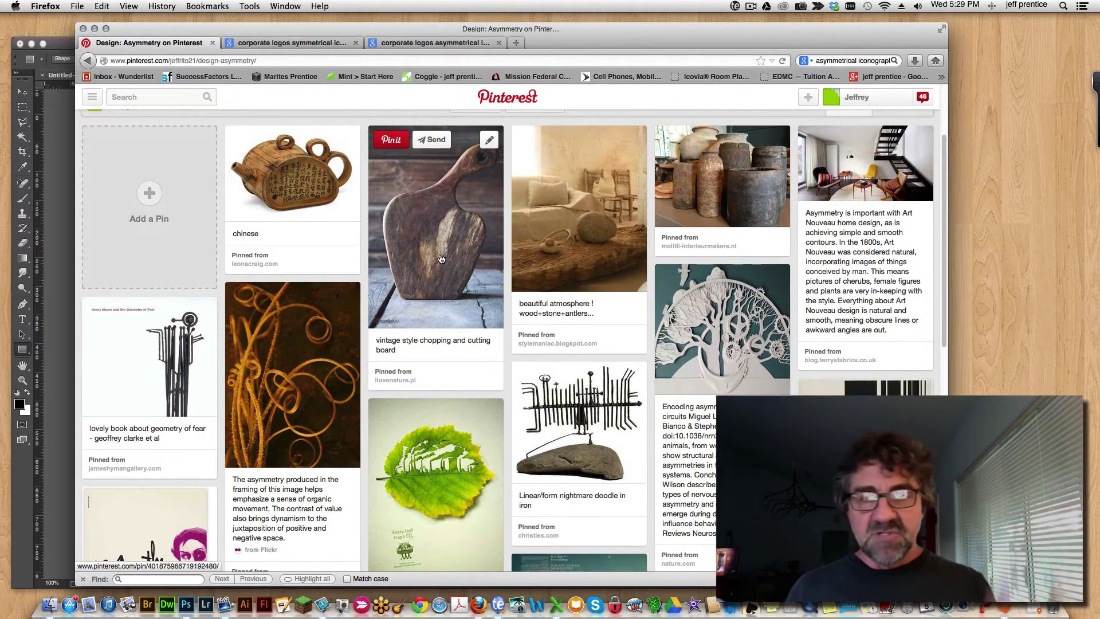
scroll(441, 259, down, 2)
scroll(441, 259, down, 4)
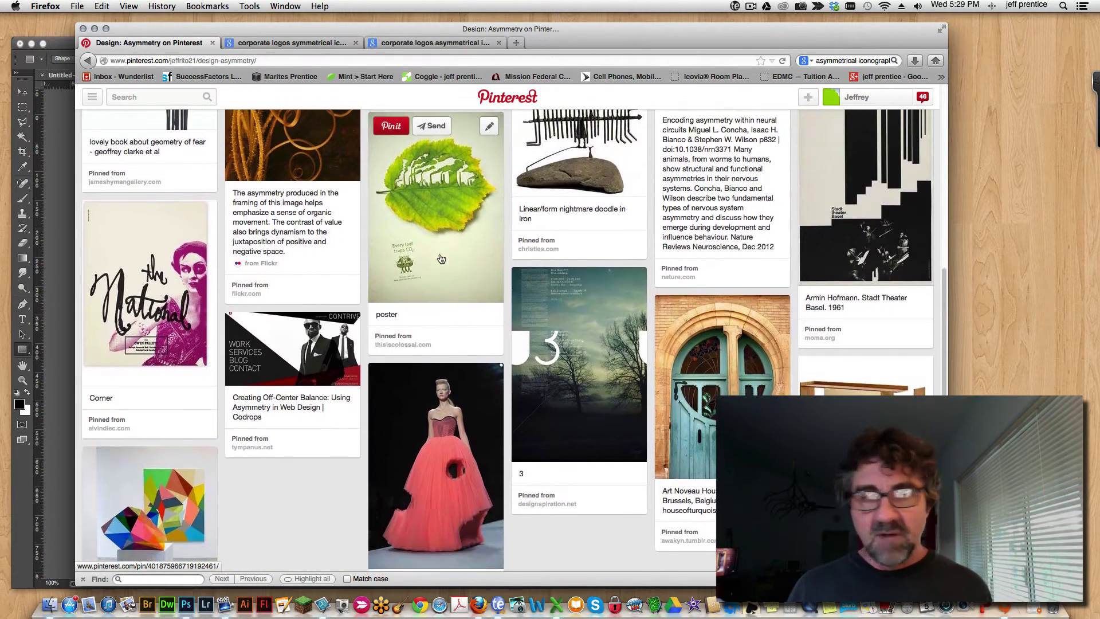
scroll(442, 259, down, 4)
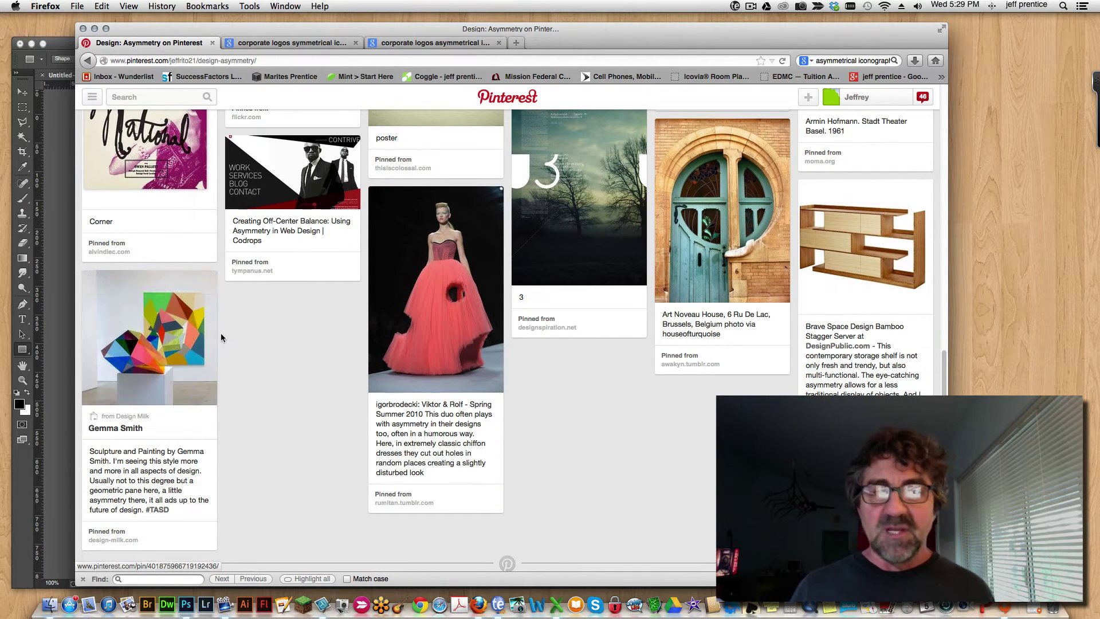
scroll(272, 320, up, 3)
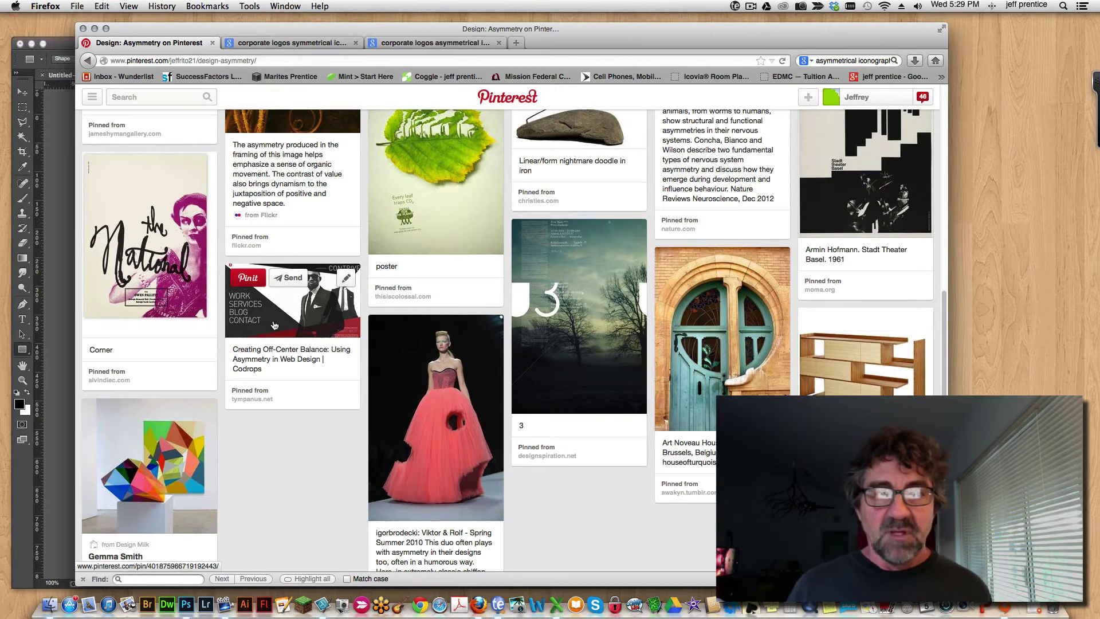
scroll(285, 325, up, 6)
scroll(285, 324, up, 3)
scroll(285, 324, down, 4)
scroll(284, 324, up, 3)
scroll(285, 325, down, 1)
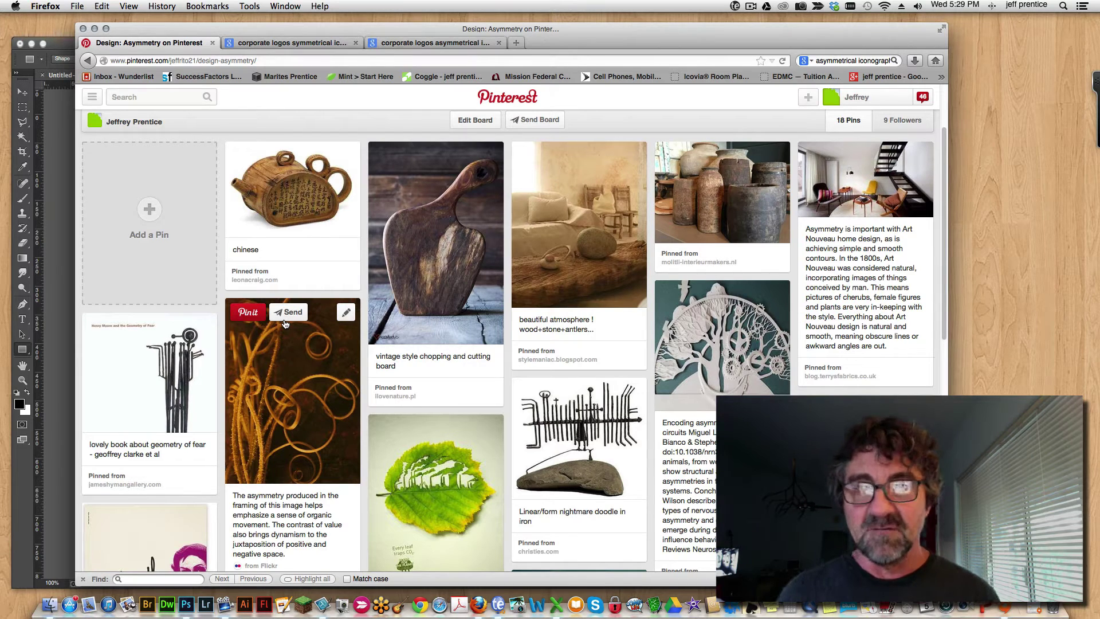
Step: Review the symmetrical corporate logo image results
click(291, 43)
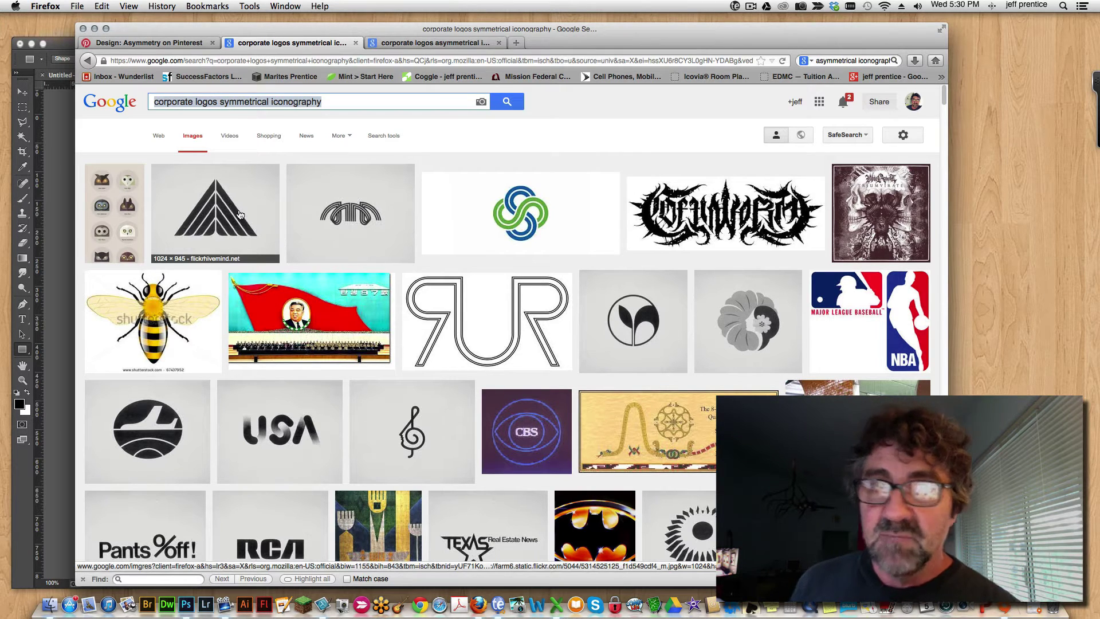
scroll(239, 214, down, 4)
scroll(239, 214, down, 7)
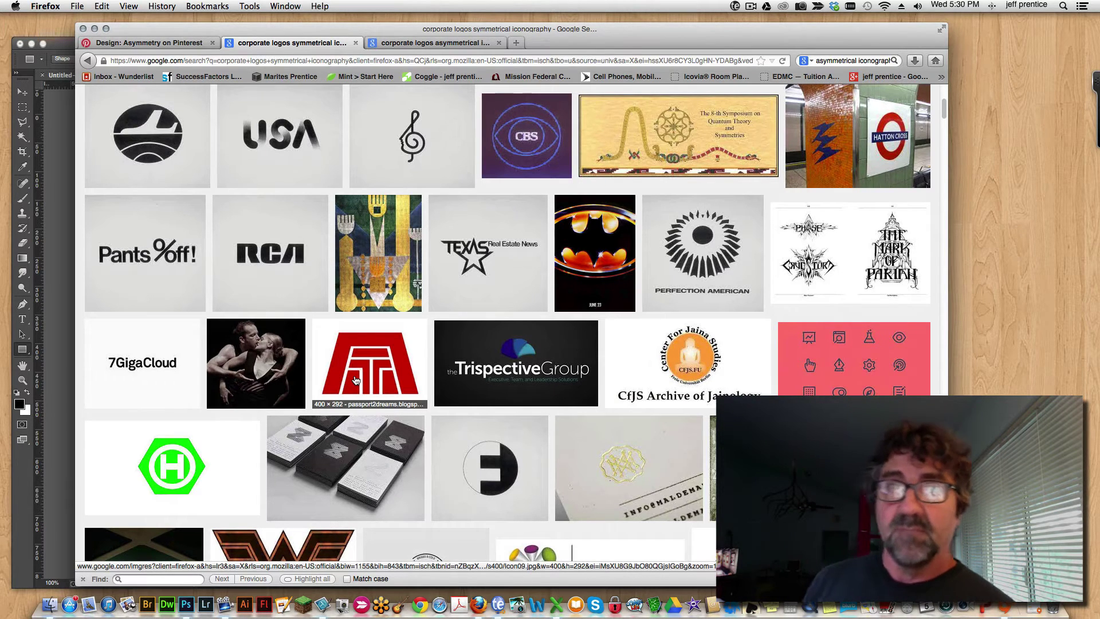
scroll(355, 380, up, 3)
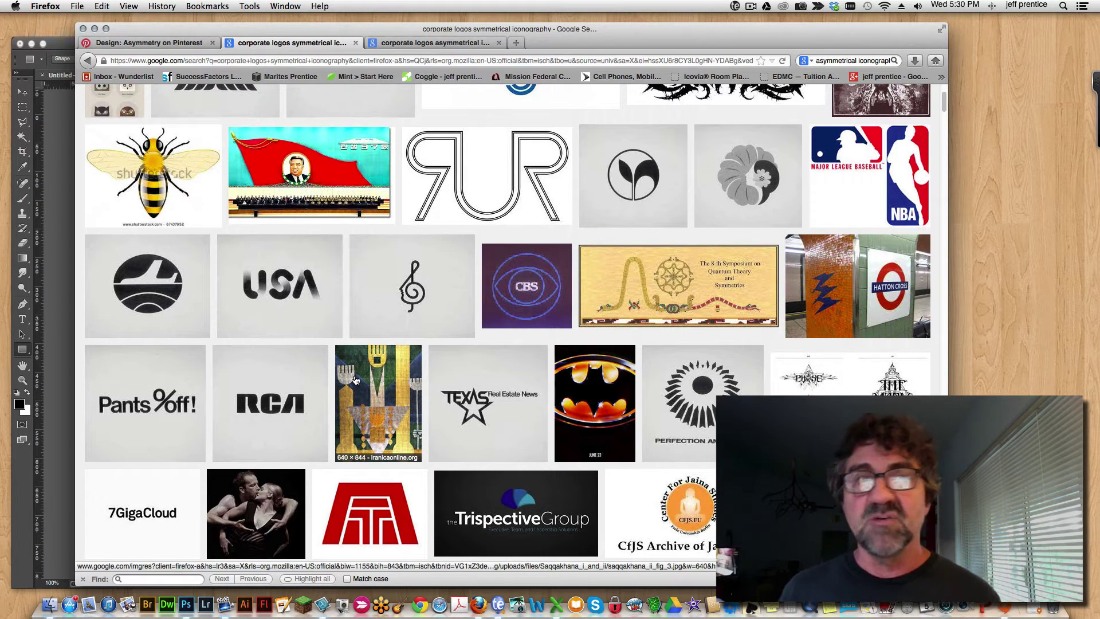
scroll(295, 272, up, 5)
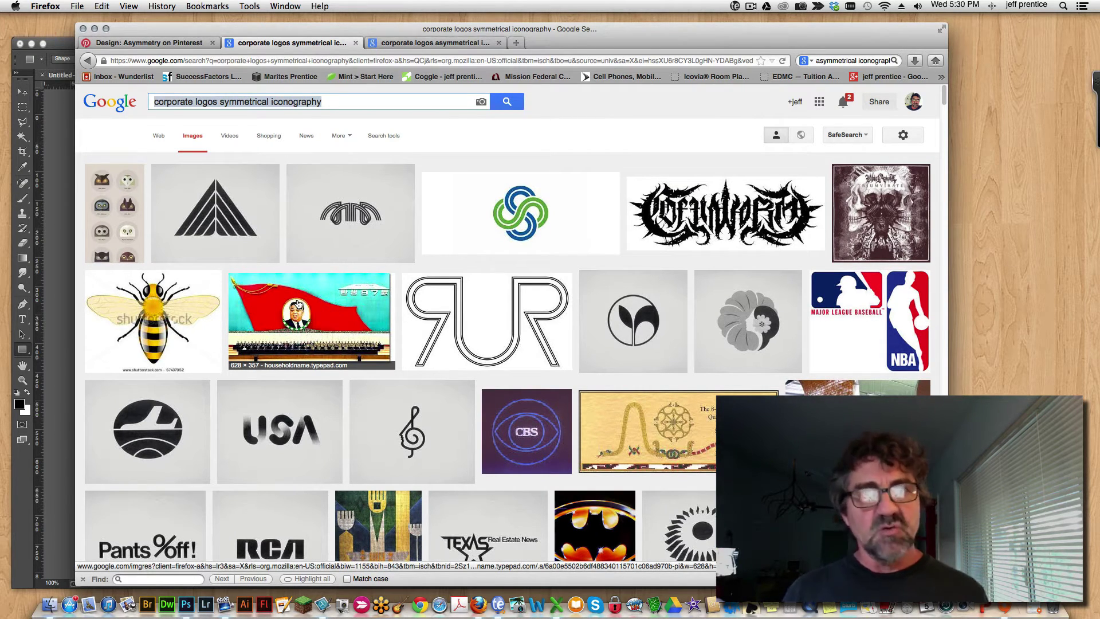
scroll(298, 304, down, 10)
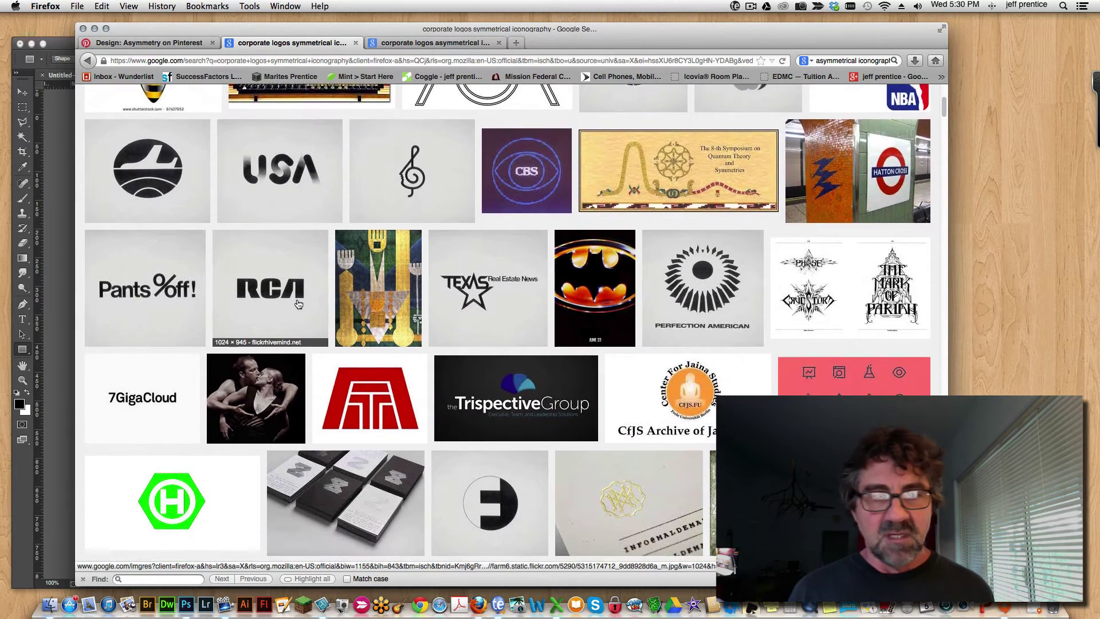
scroll(298, 303, down, 1)
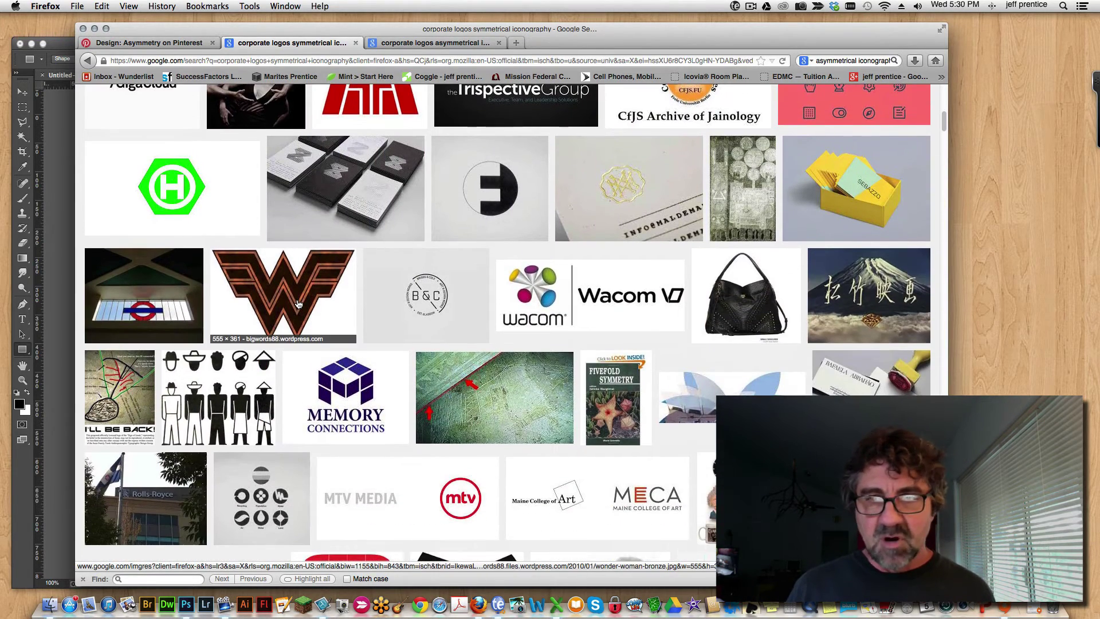
scroll(298, 303, down, 2)
Step: Switch to the 'corporate logos asymmetrical iconography' image results and browse them
scroll(344, 229, up, 20)
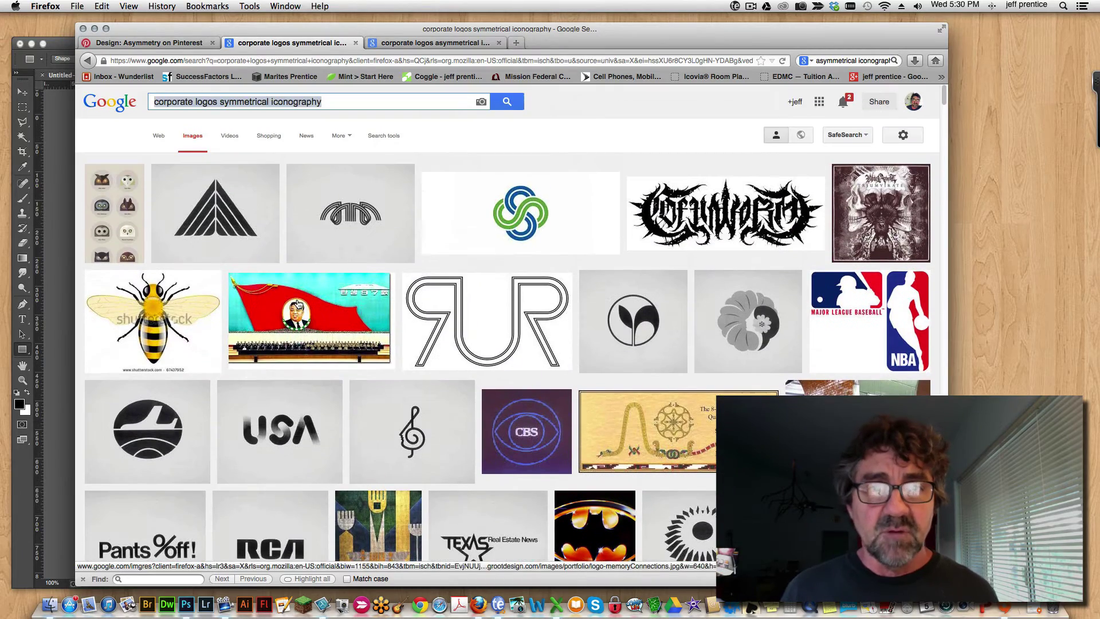
click(421, 45)
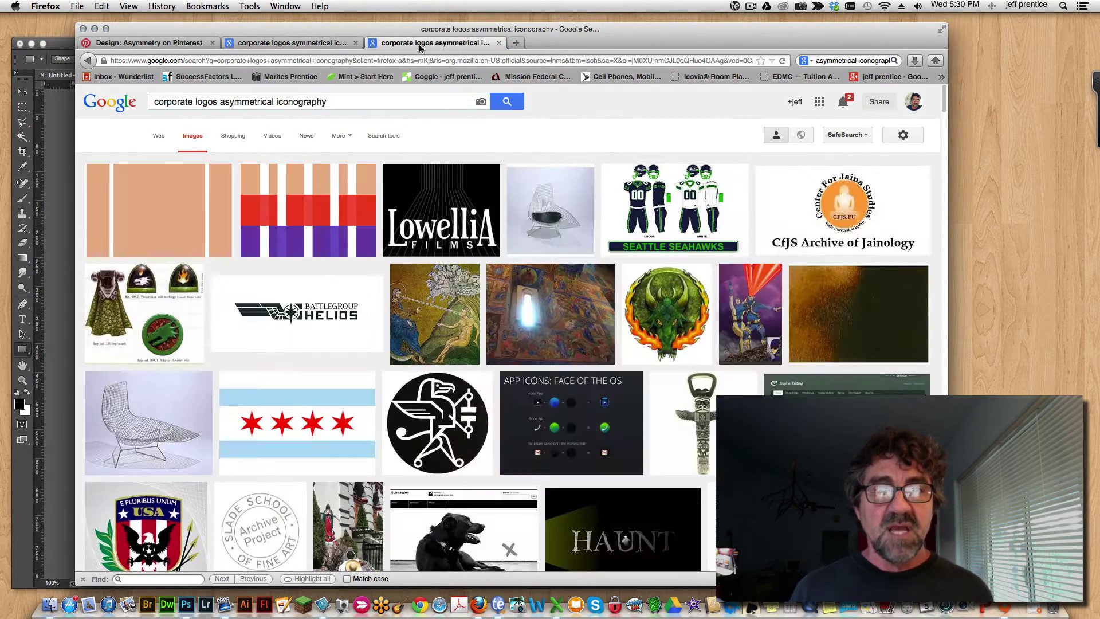
scroll(423, 190, down, 10)
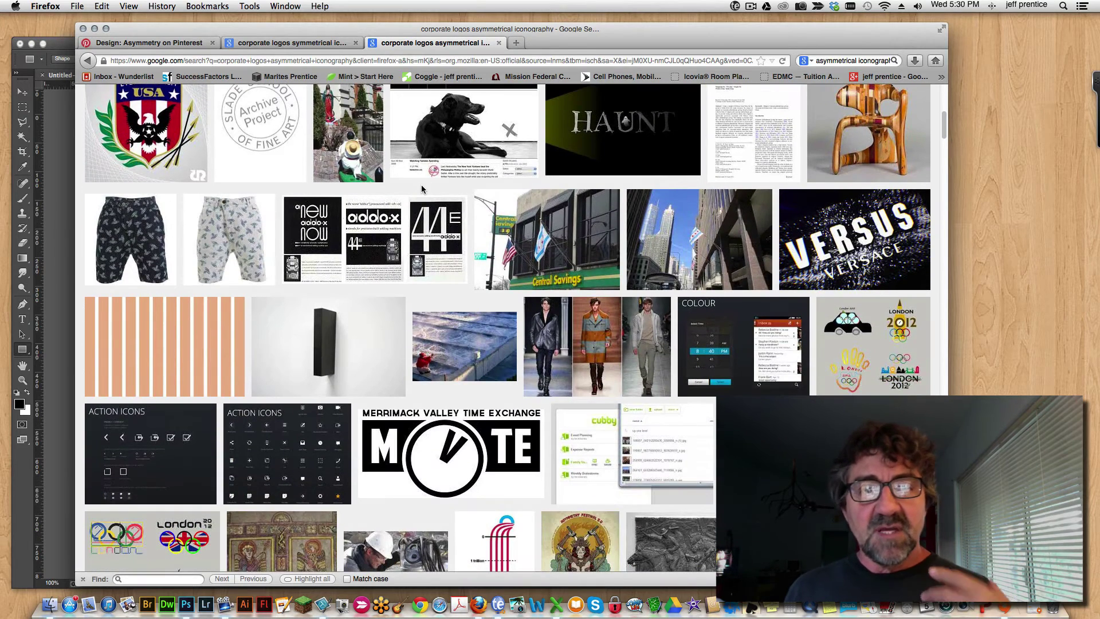
Step: Search Google for the adidas logo
click(826, 61)
text(adidas logo)
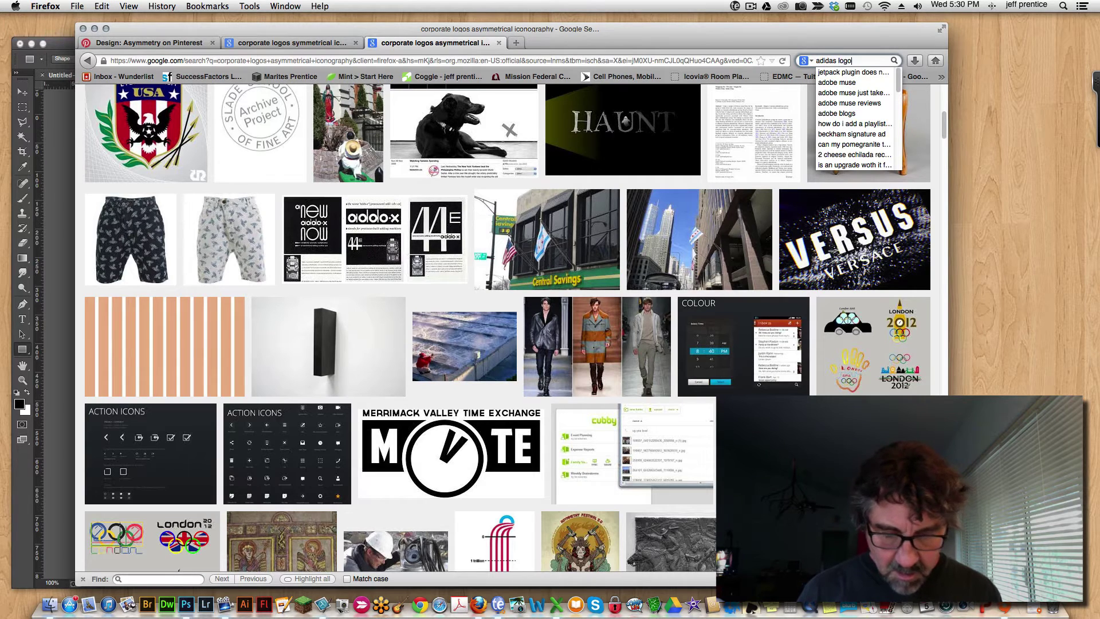
key(Return)
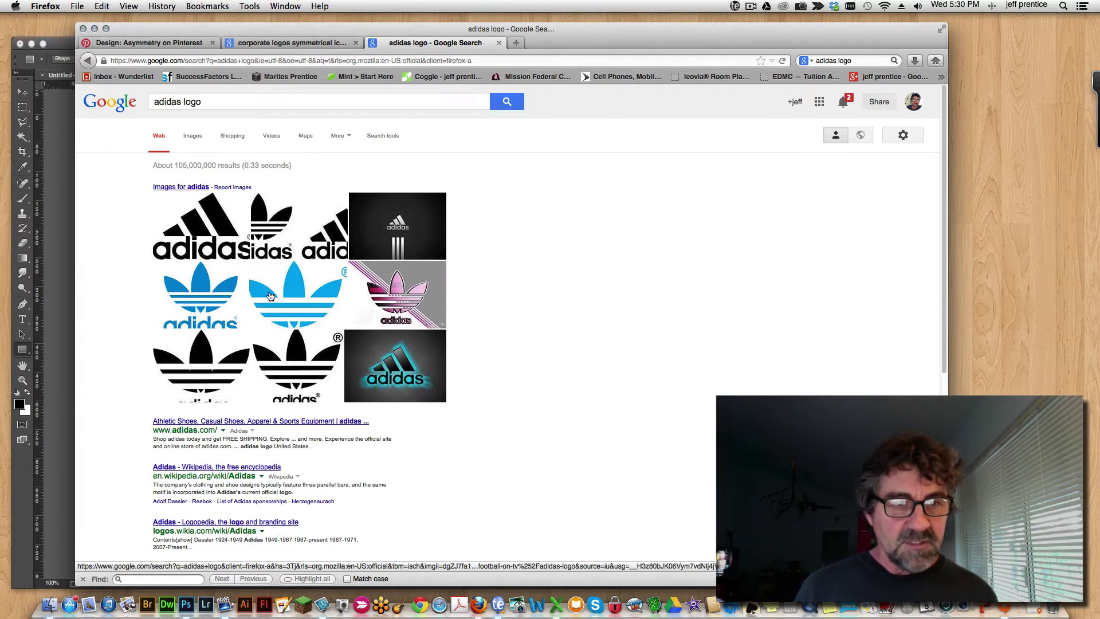
Step: Search 'nike', open Nike's Google+ page, and move Firefox aside to reveal Photoshop
drag(223, 101, 146, 93)
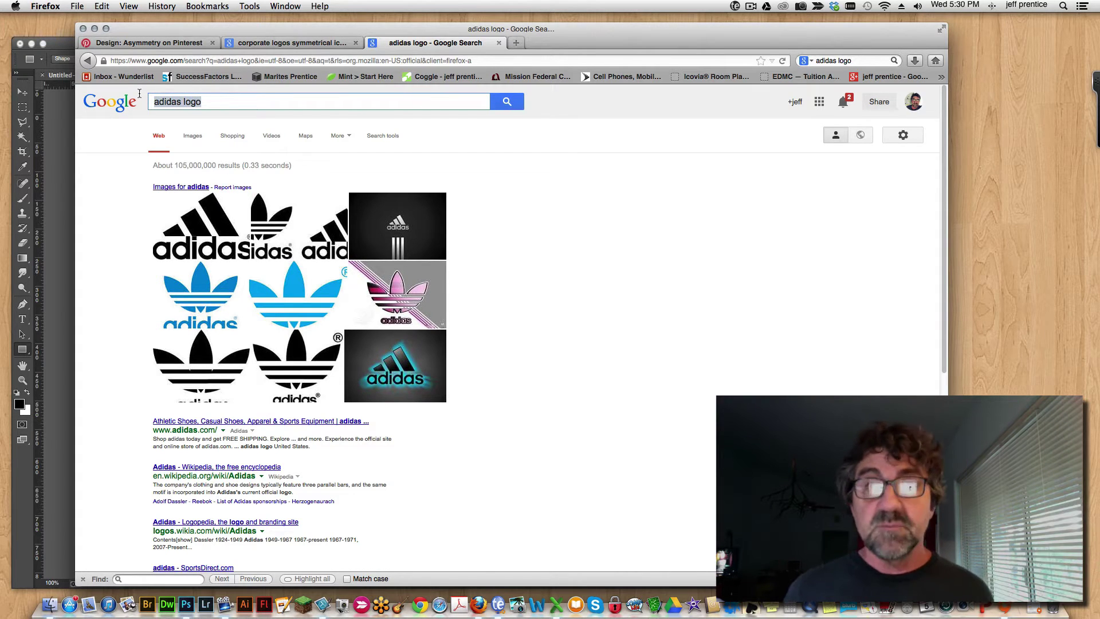
text(nike)
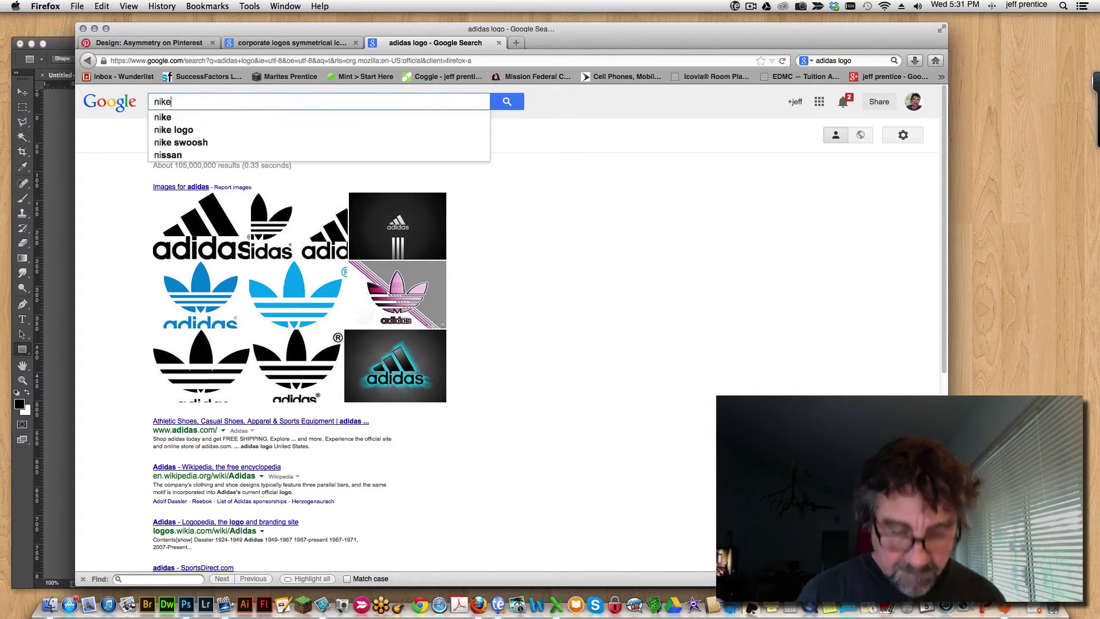
key(Return)
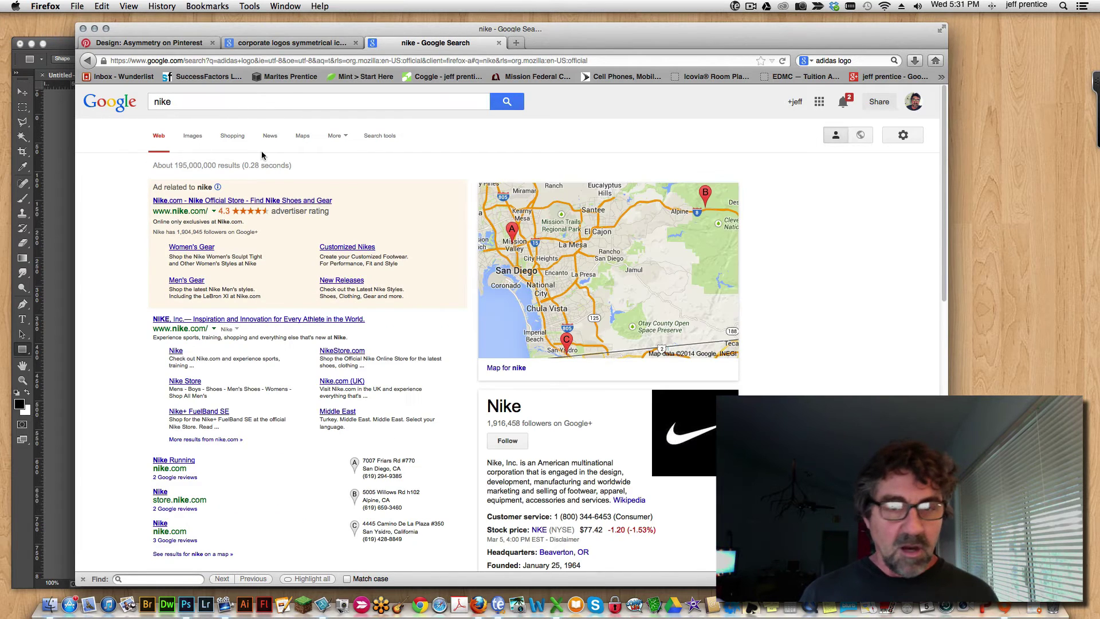
click(669, 436)
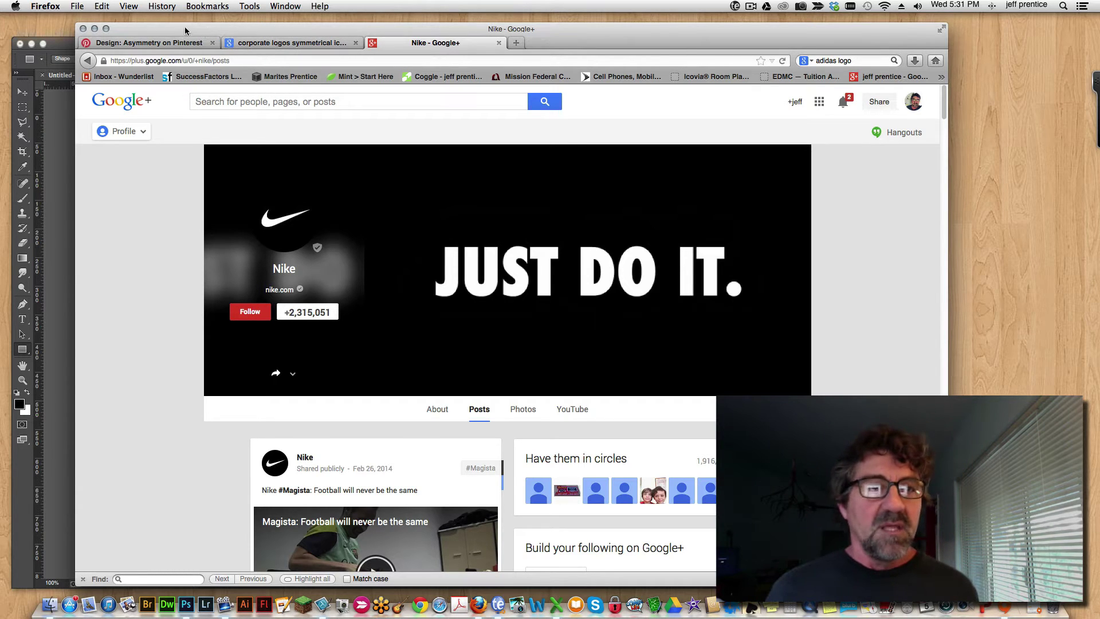
drag(129, 30, 981, 37)
Step: Add an empty Layer 1 above the black Background and make white the foreground colour
click(677, 43)
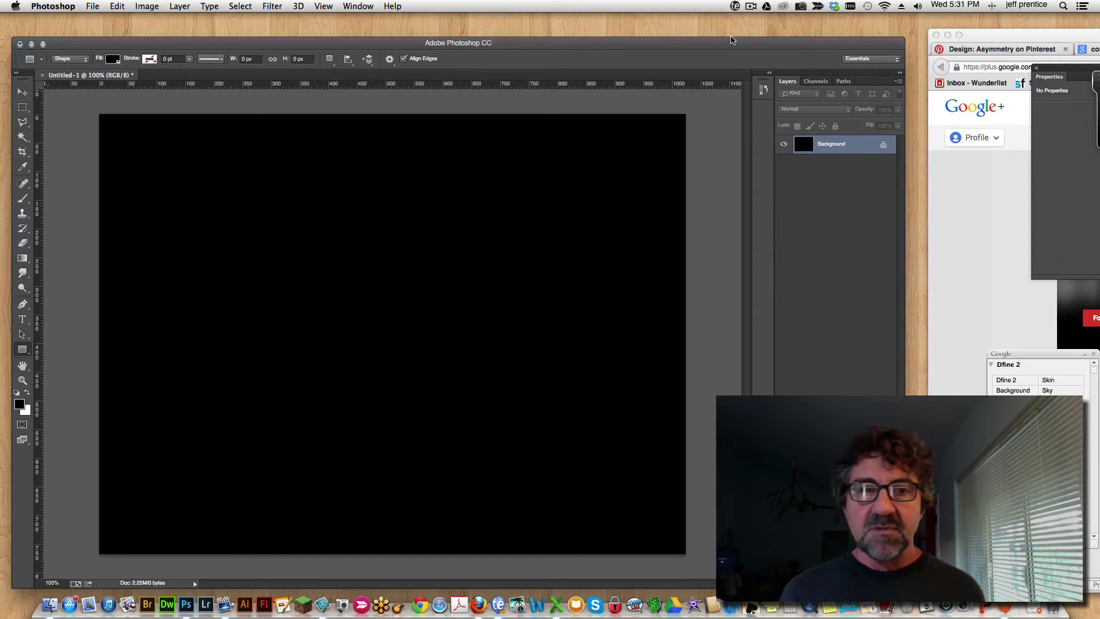
drag(641, 46, 715, 38)
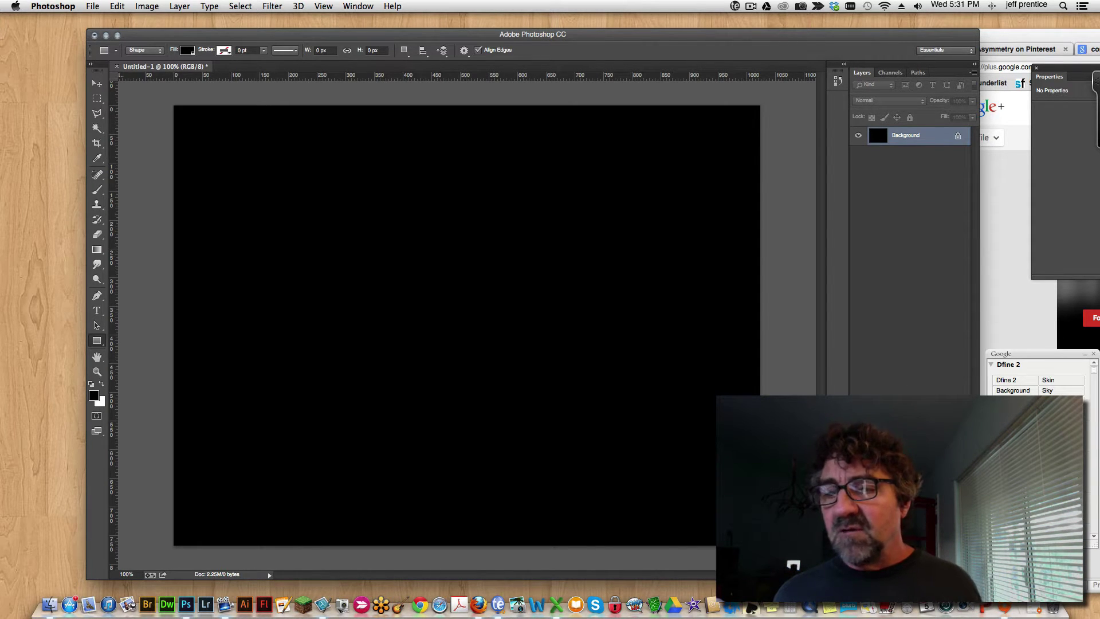
click(952, 573)
drag(620, 37, 612, 36)
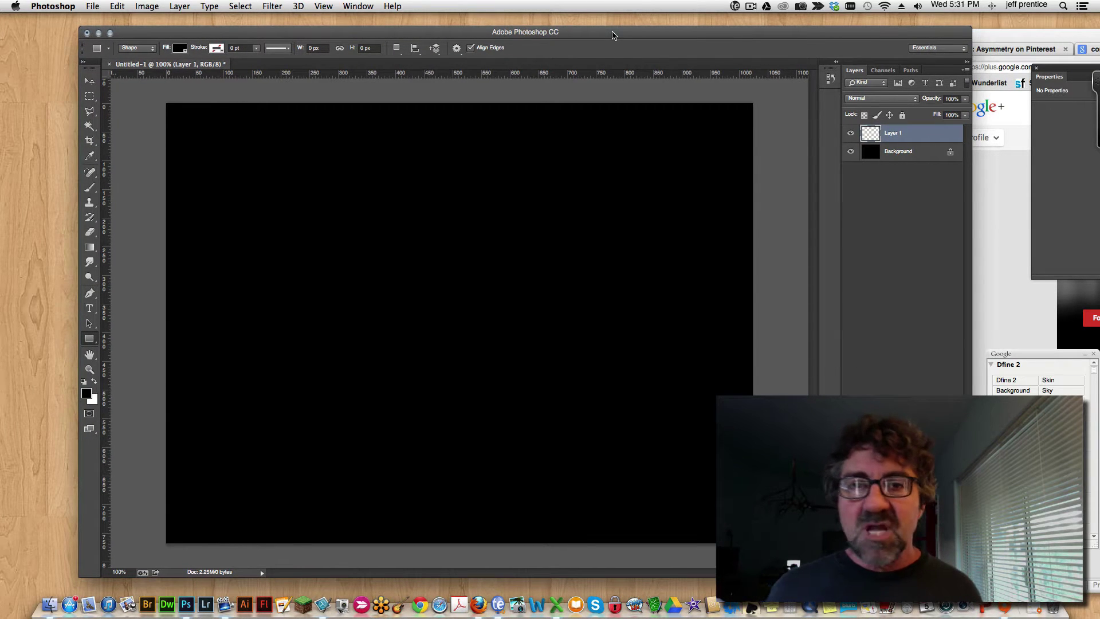
click(94, 381)
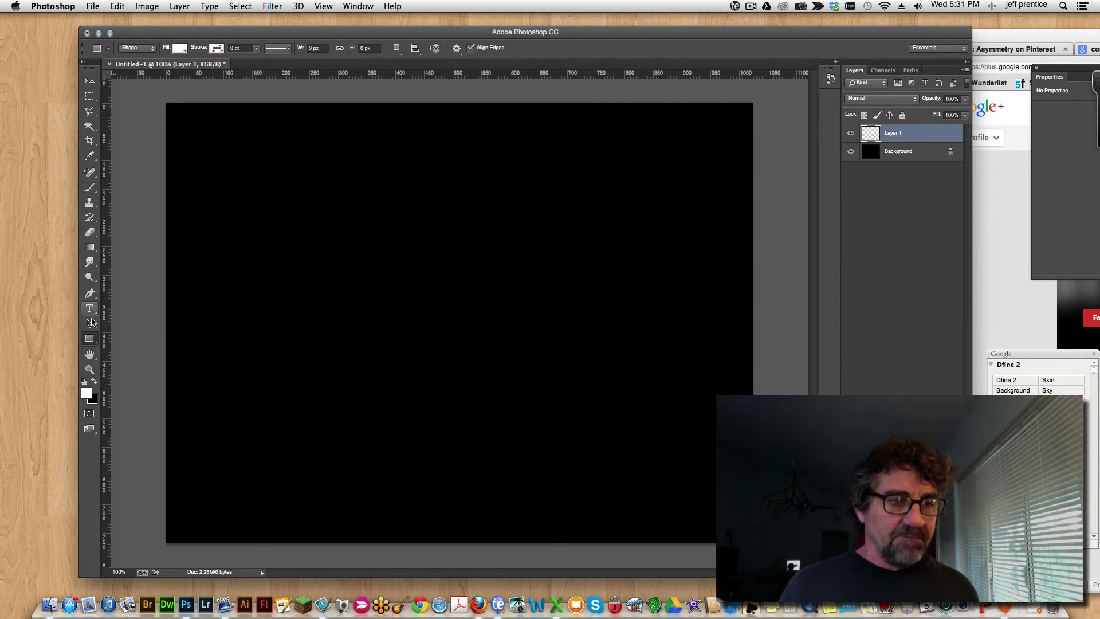
drag(91, 343, 132, 339)
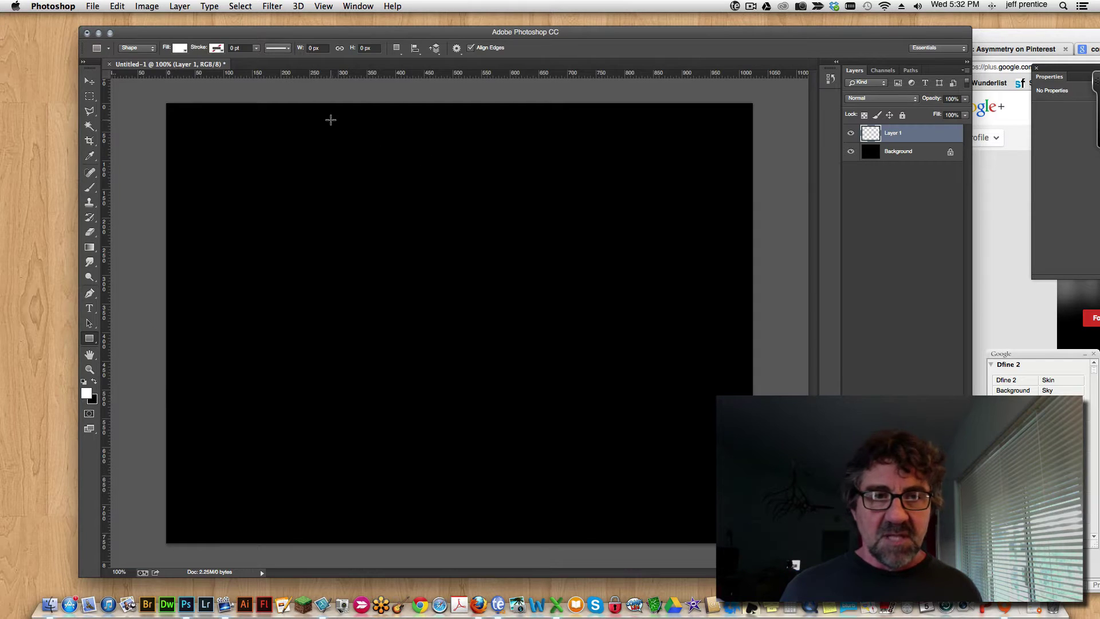
Step: Draw a tall white rectangle and rotate it slightly clockwise, accepting the live-shape conversion
drag(331, 120, 517, 504)
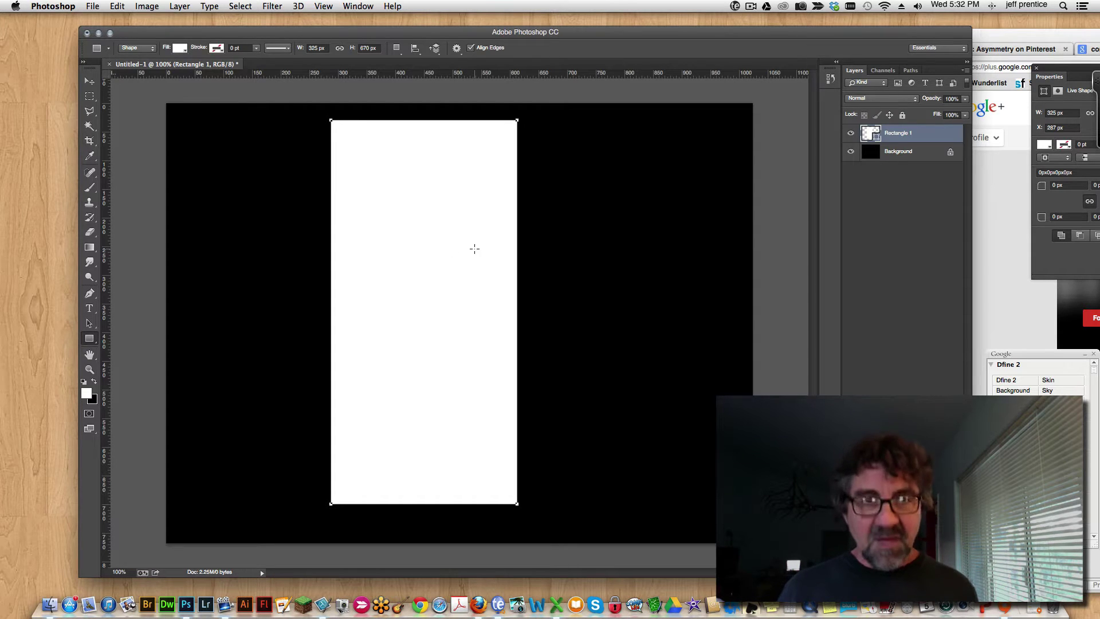
key(super+t)
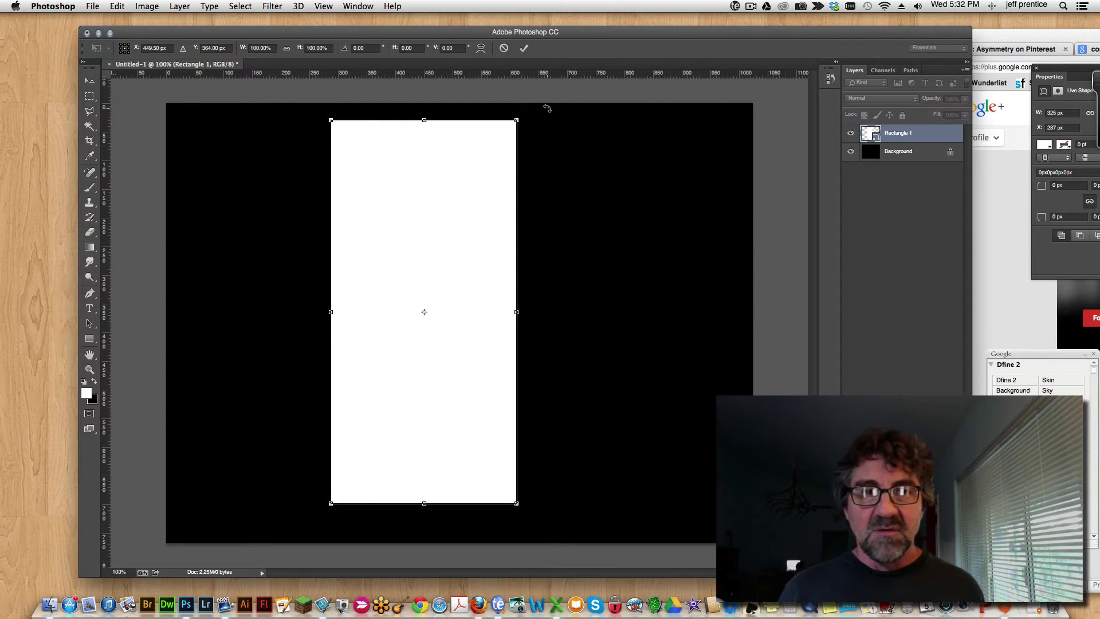
drag(544, 108, 518, 140)
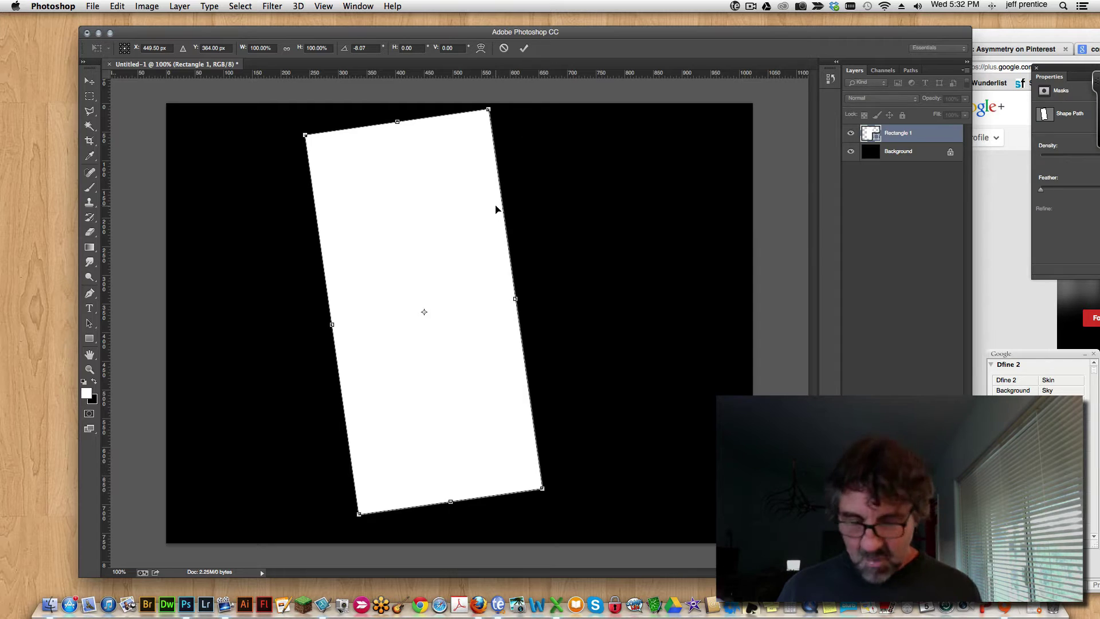
key(Return)
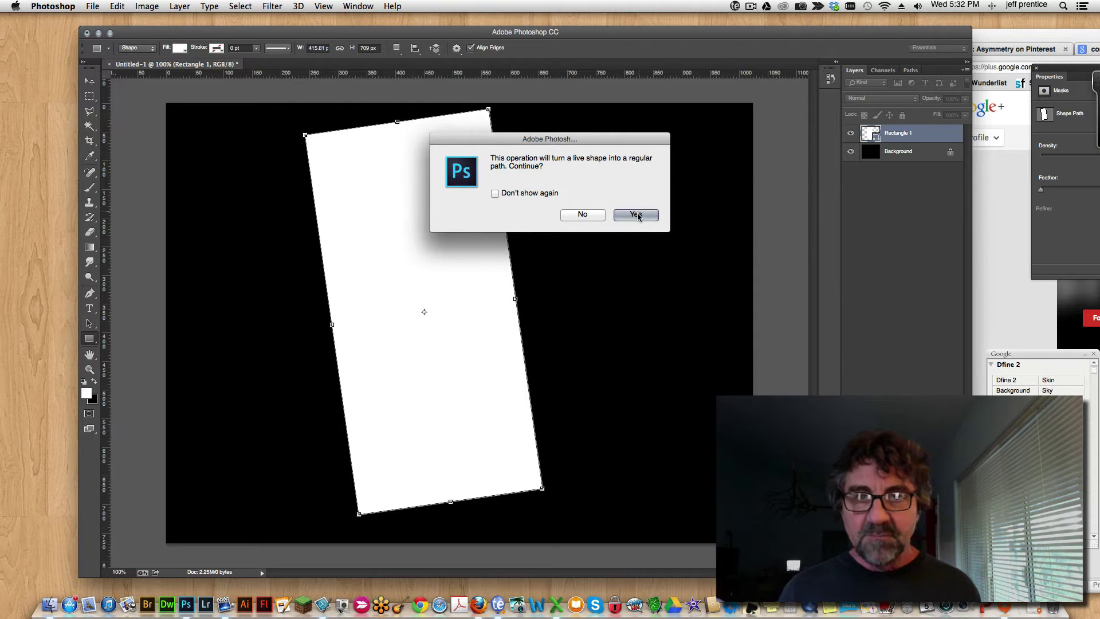
click(635, 217)
Step: Push the tilted rectangle against the canvas's left edge
key(v)
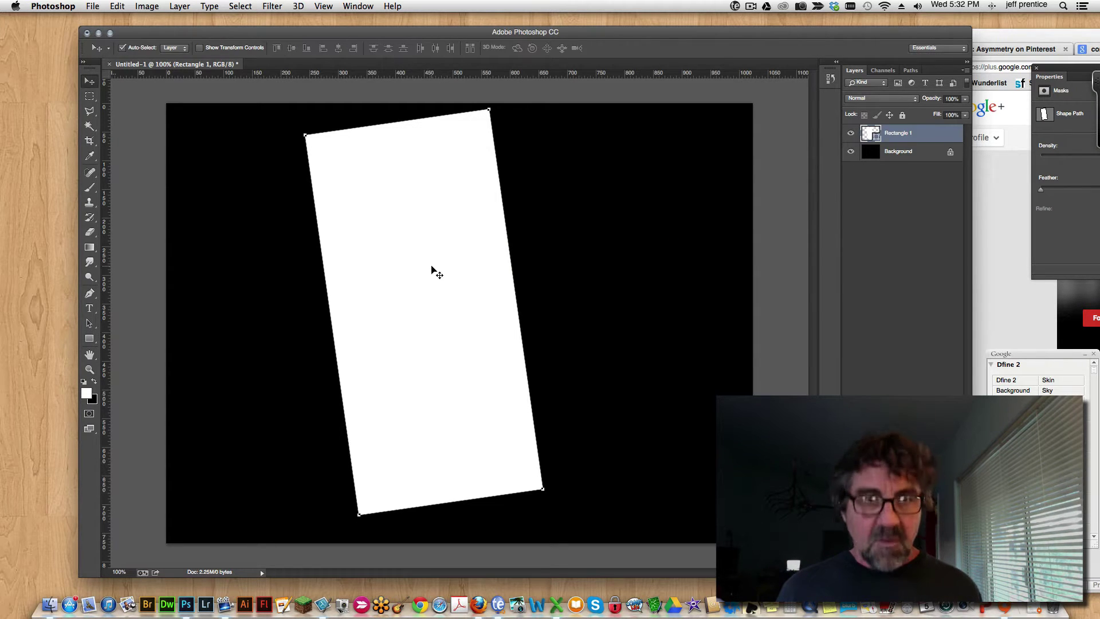
drag(431, 270, 290, 272)
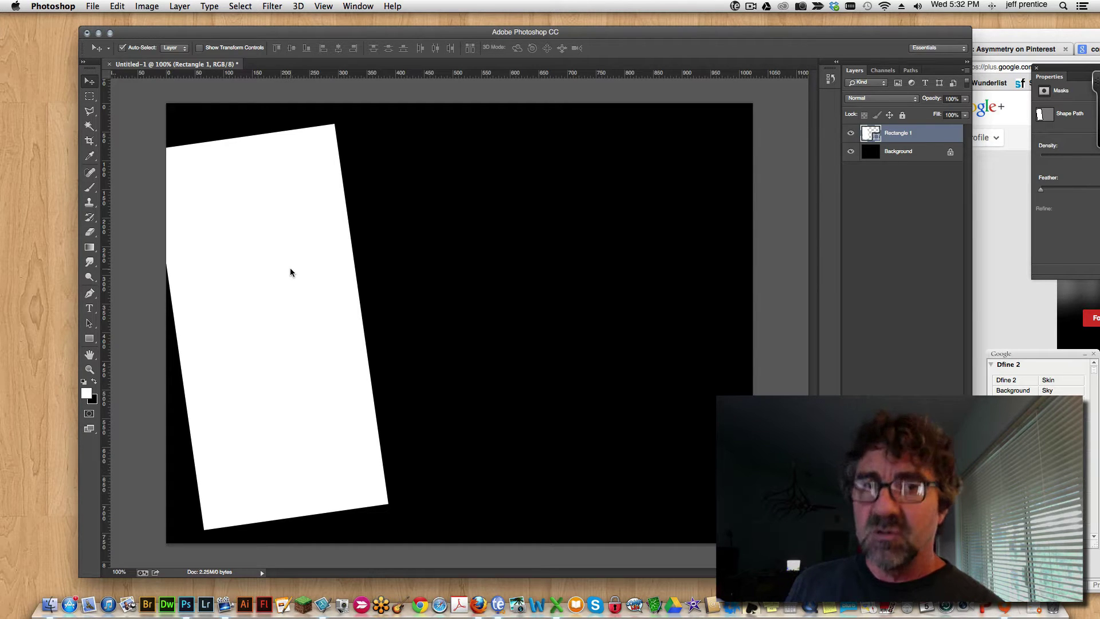
drag(289, 272, 428, 265)
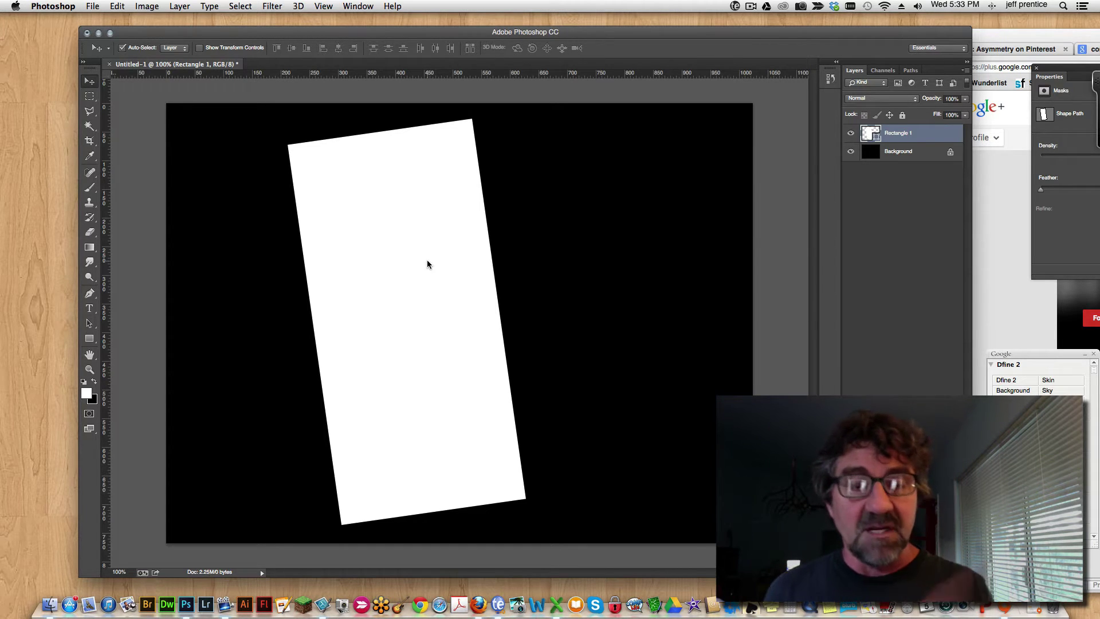
drag(427, 264, 296, 262)
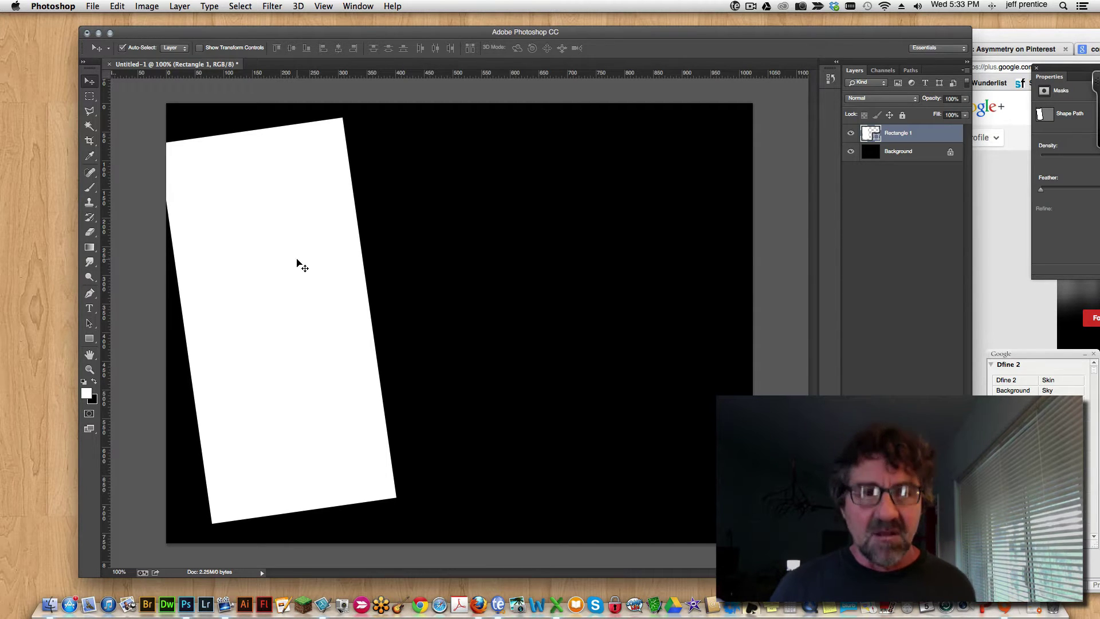
Step: Alt-drag a copy to the right side and rotate it about 5.47° clockwise
drag(298, 262, 621, 265)
key(super+t)
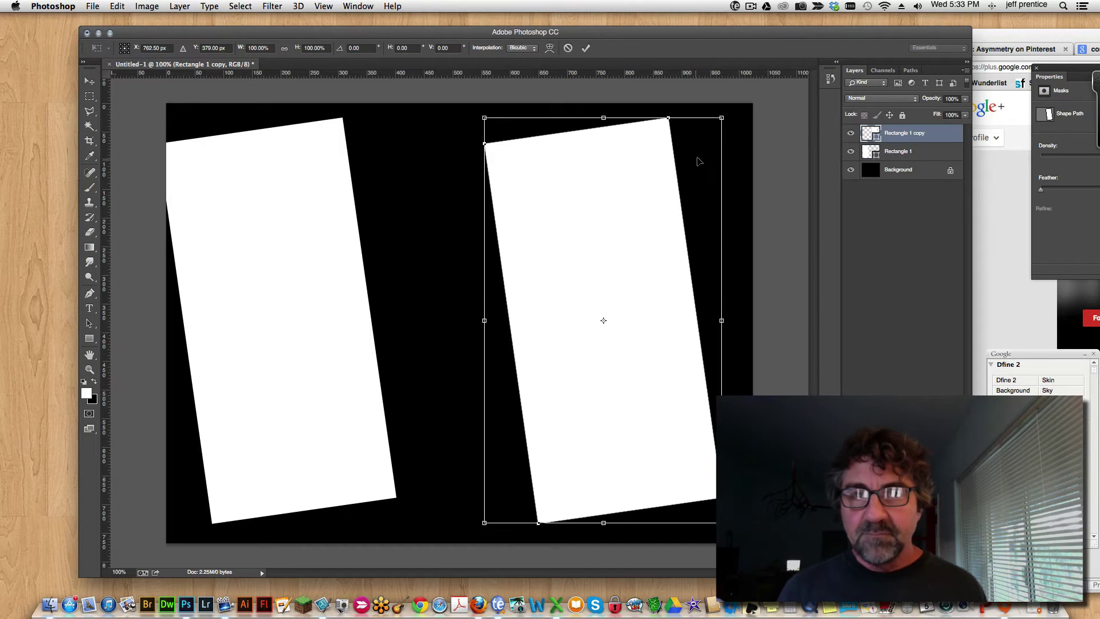
drag(737, 122, 744, 130)
key(Return)
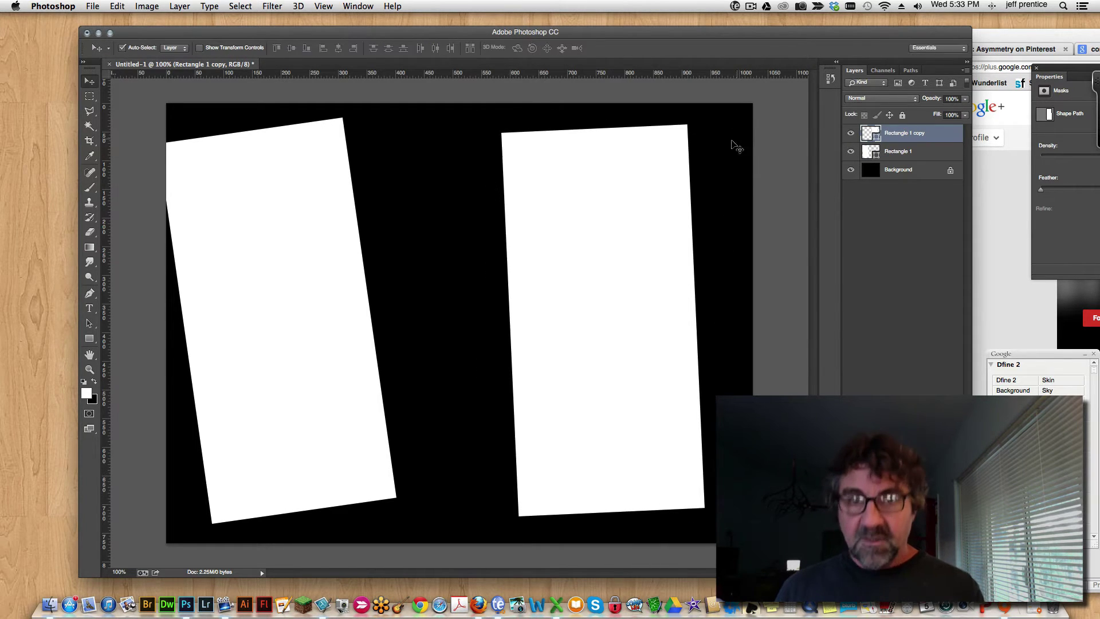
drag(621, 233, 641, 226)
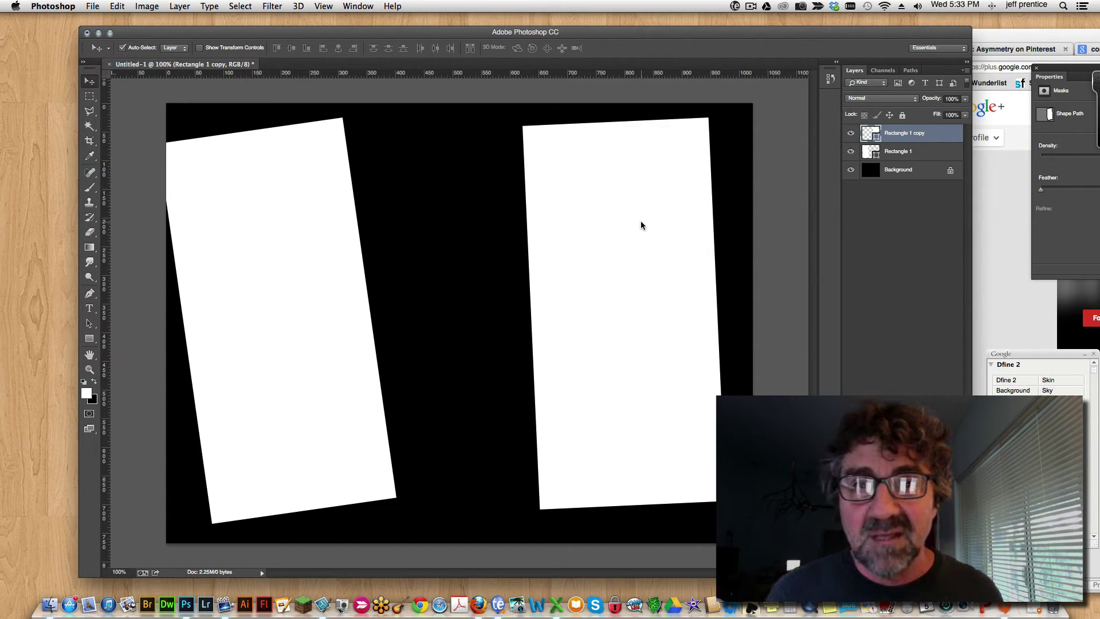
Step: Shrink the right copy to under half size, rotate it clockwise, and reposition it
key(super+t)
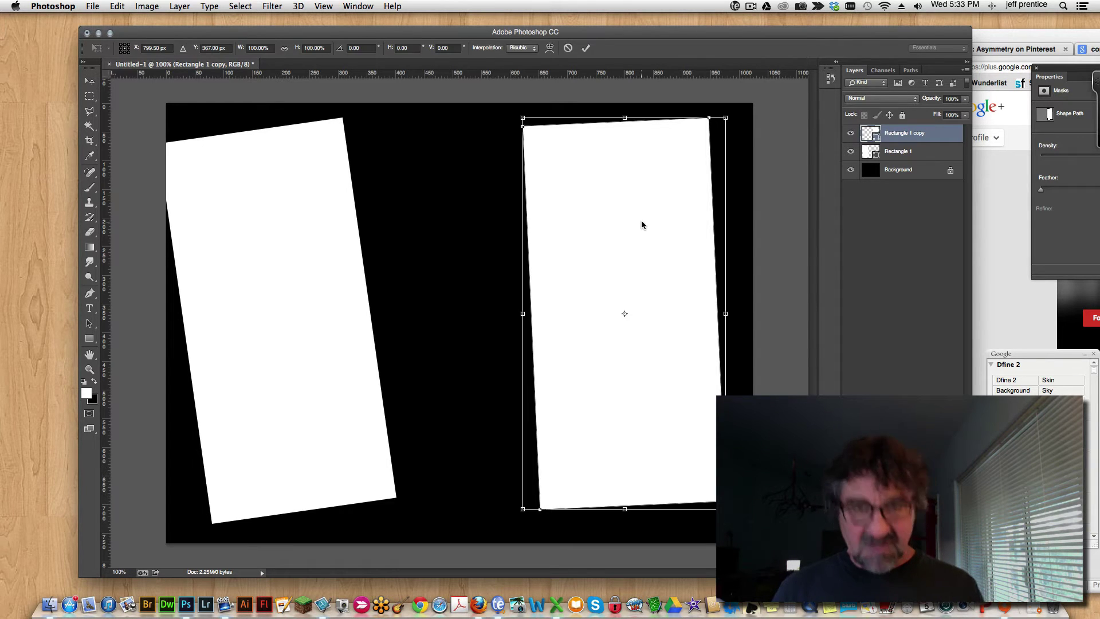
drag(726, 118, 572, 322)
drag(643, 304, 666, 340)
key(Return)
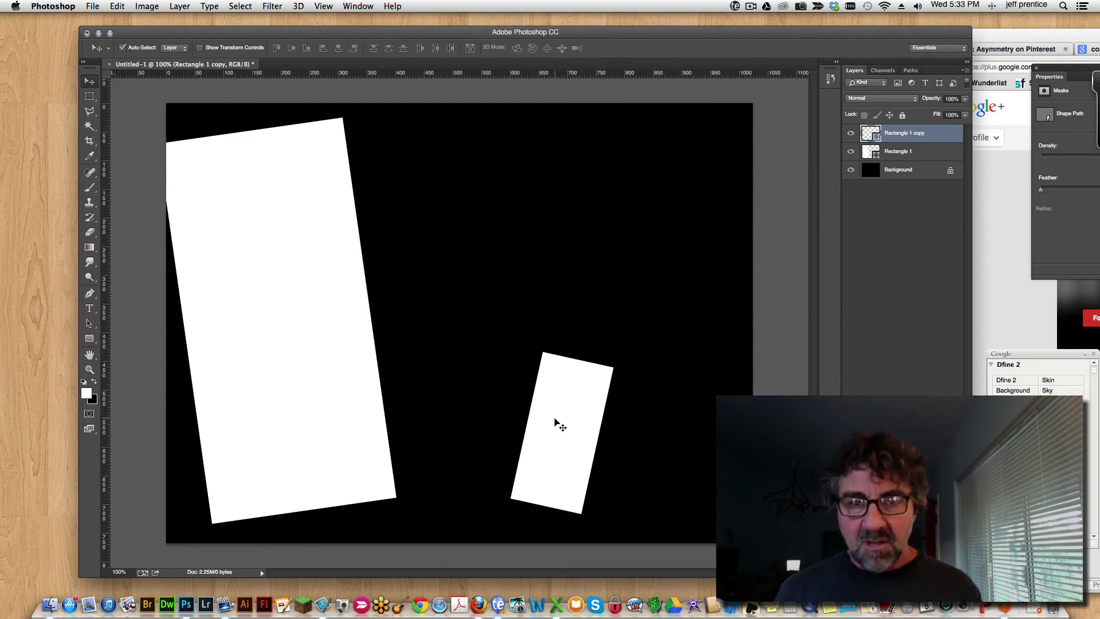
drag(559, 421, 610, 395)
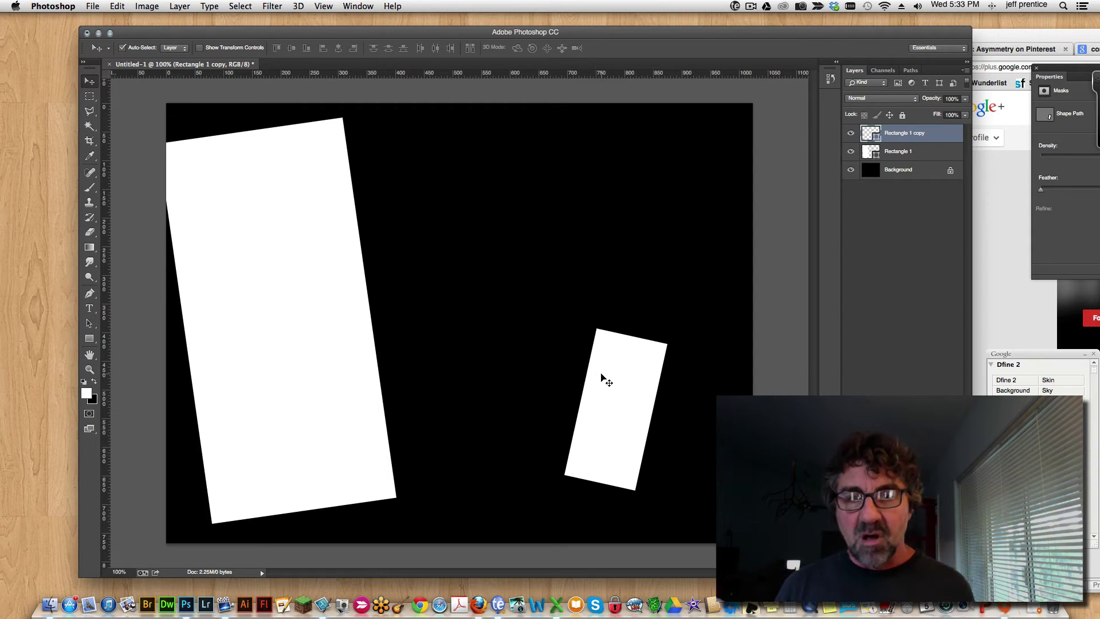
drag(601, 374, 529, 355)
Step: Duplicate the small block and shrink the duplicate into a tiny tab
key(super+j)
key(super+t)
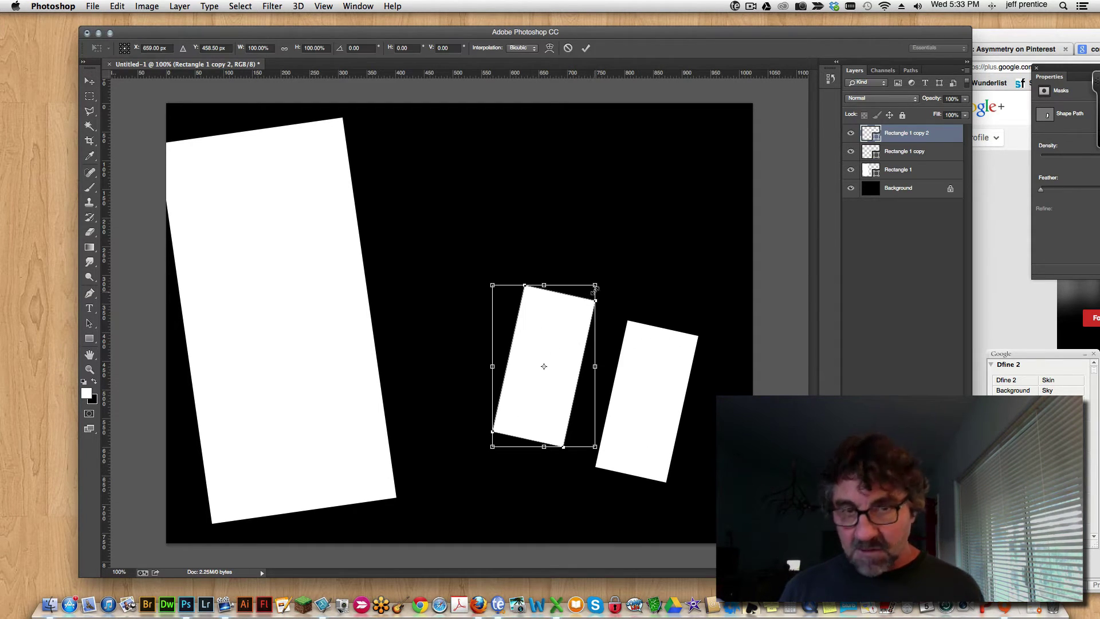
drag(596, 285, 663, 320)
key(Return)
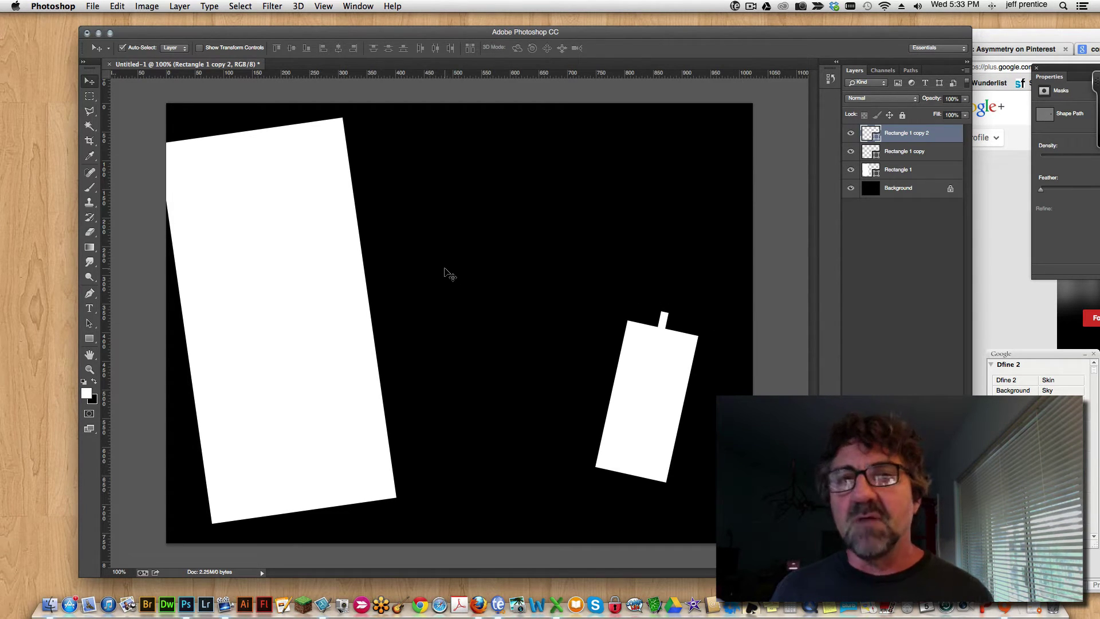
Step: Enlarge the big left rectangle to about 131%
click(307, 285)
key(super+t)
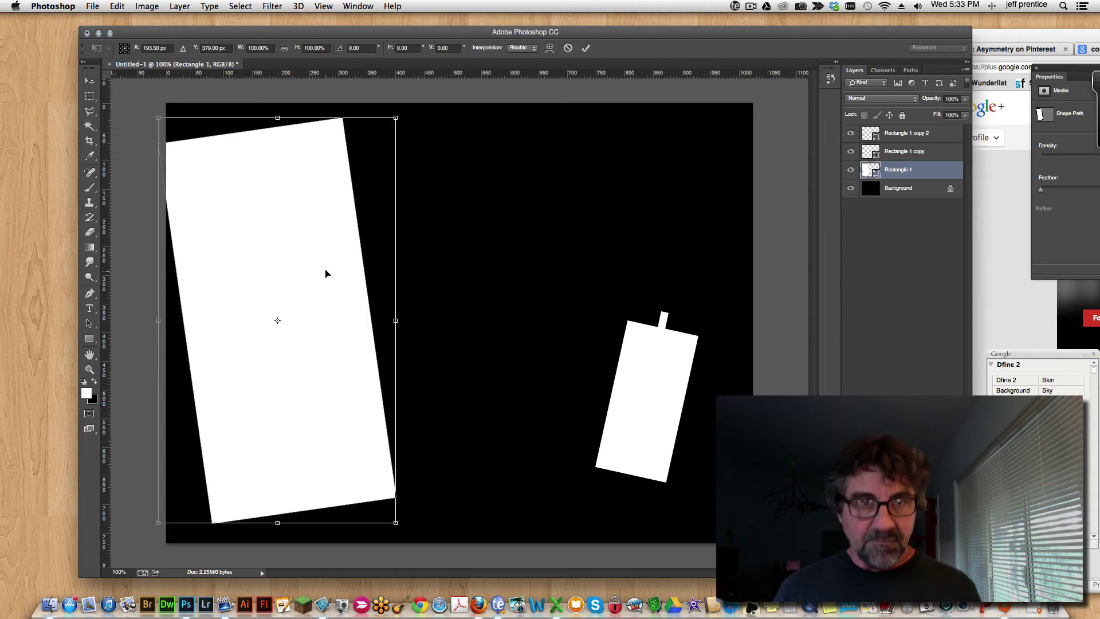
drag(396, 118, 470, 11)
key(Return)
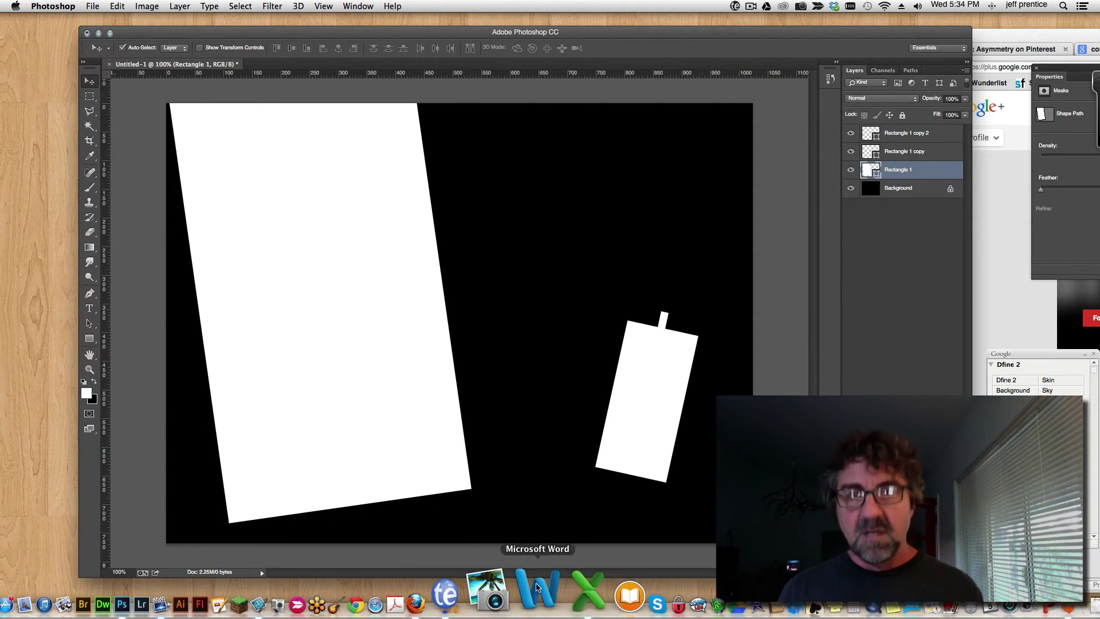
Step: Move the small block together with its tiny tab down to the bottom edge
click(662, 441)
drag(643, 434, 645, 443)
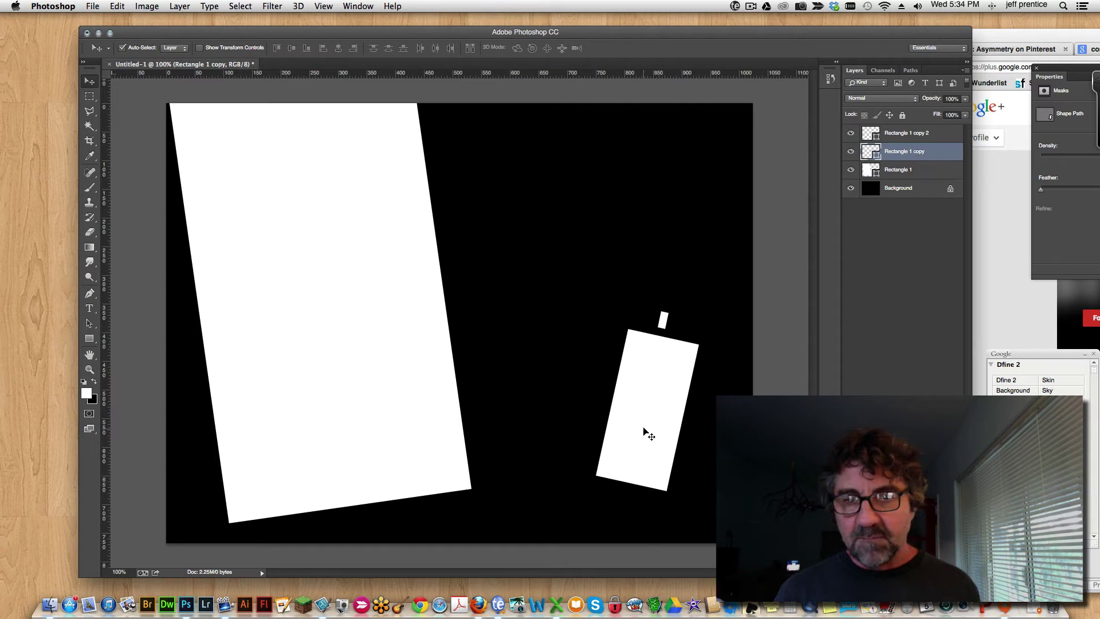
drag(653, 341, 620, 427)
shift+click(660, 336)
click(610, 263)
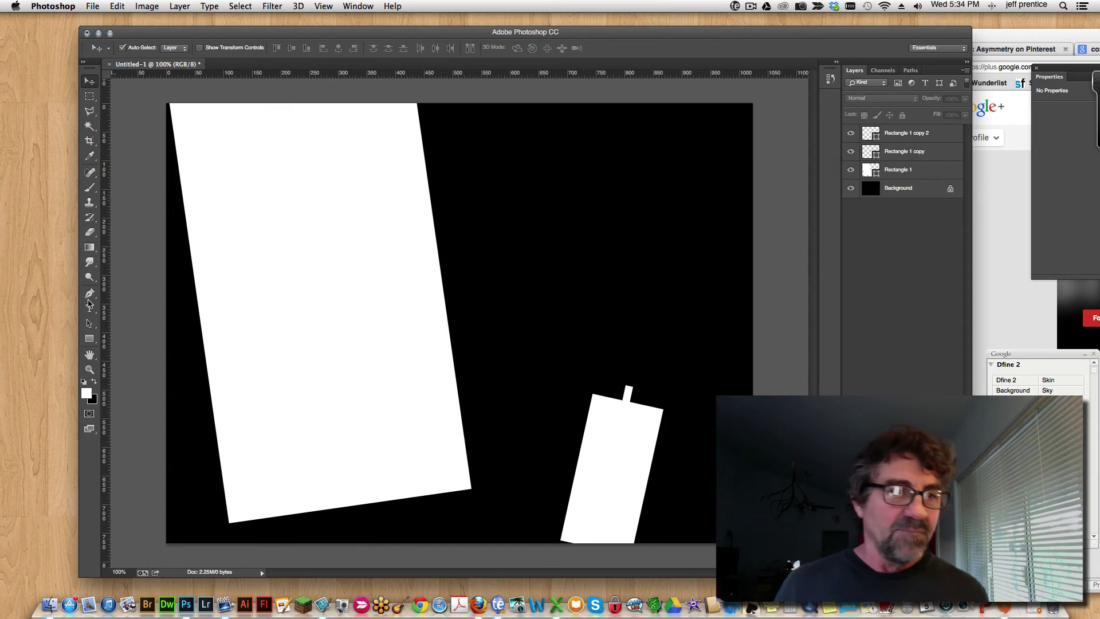
Step: Draw a short 5 px white line near the right edge with the Line Tool
click(89, 338)
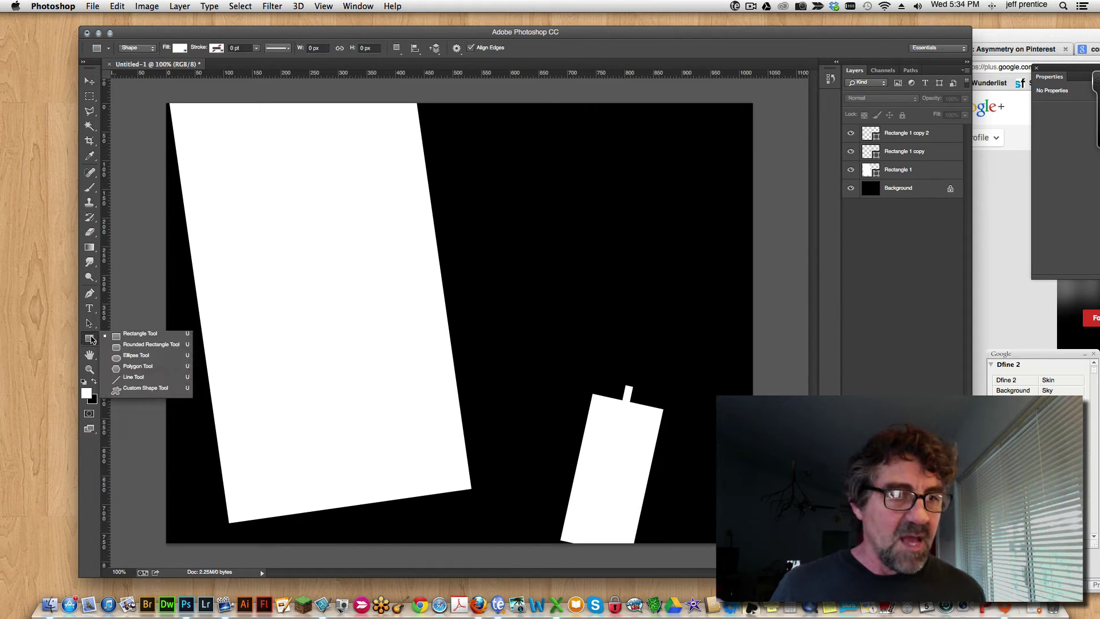
click(133, 377)
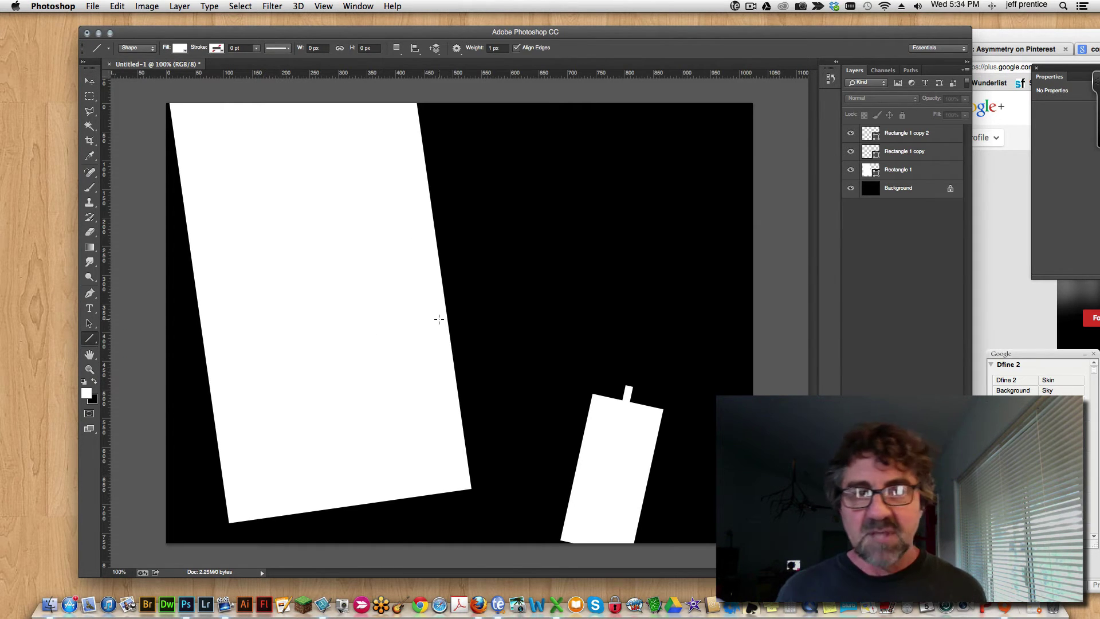
click(494, 48)
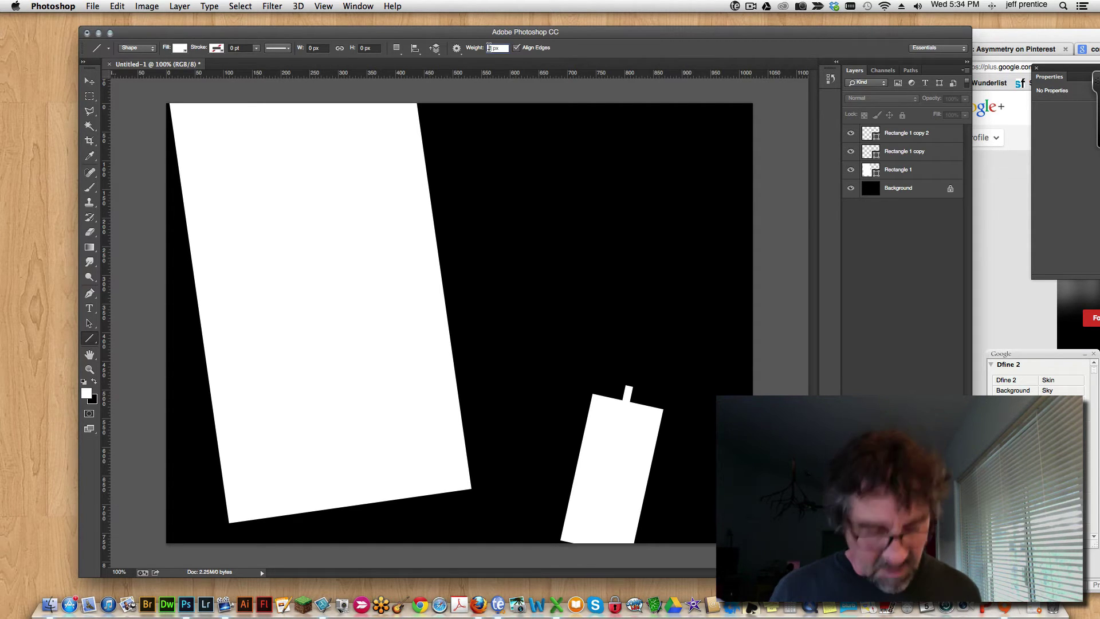
text(5px)
click(457, 50)
click(458, 50)
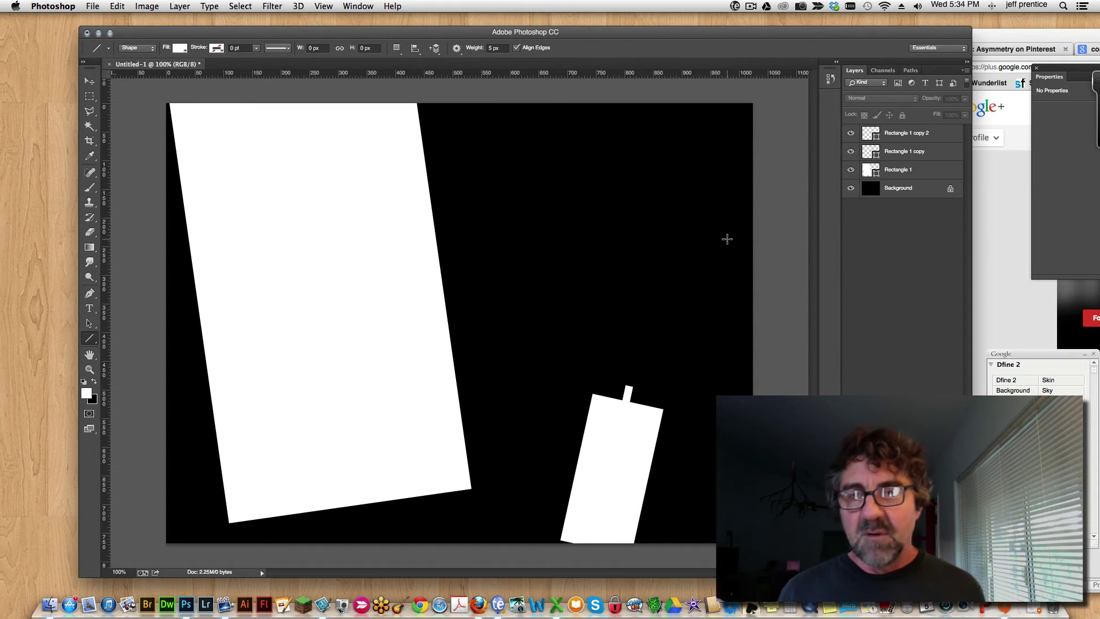
drag(756, 256, 704, 244)
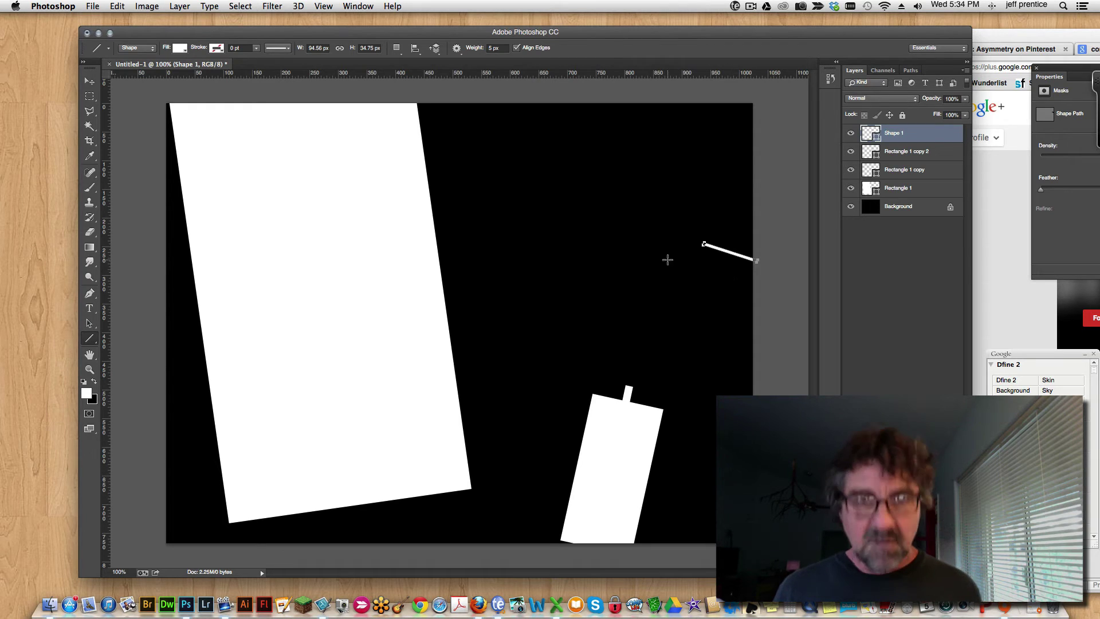
key(v)
click(590, 295)
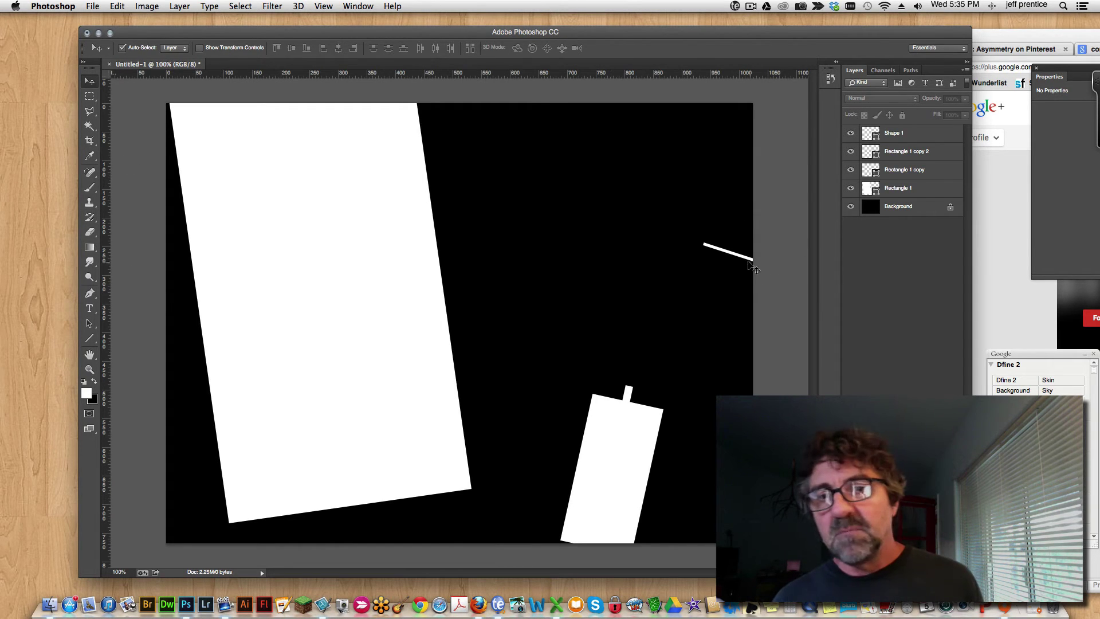
Step: Duplicate the line, rotate the copy counter-clockwise, and move it down and right
drag(739, 258, 701, 243)
key(ctrl+t)
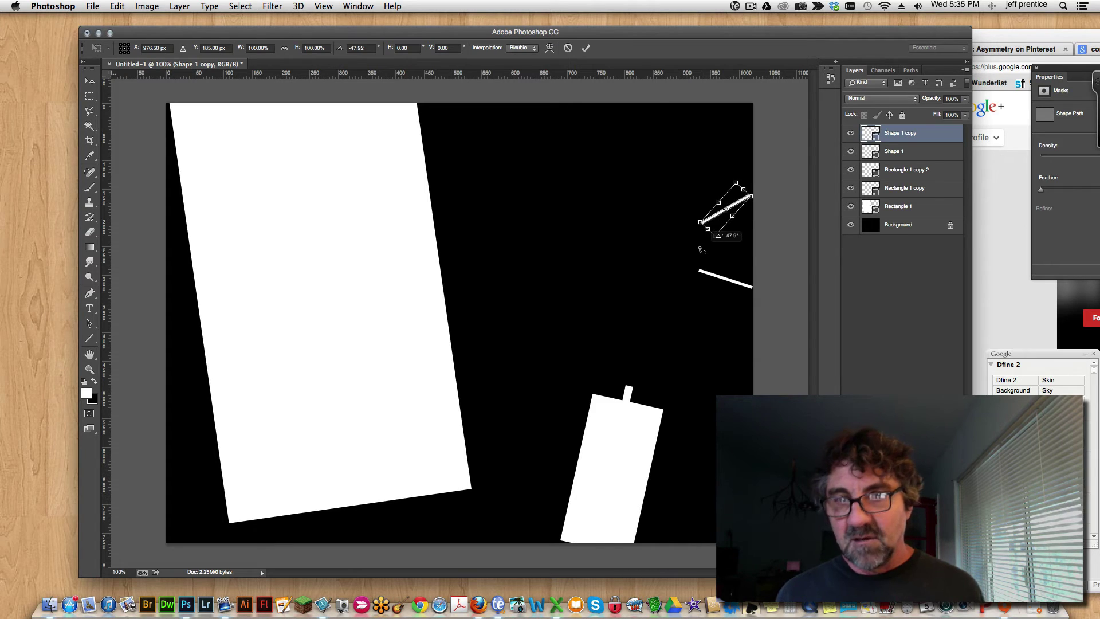
key(Return)
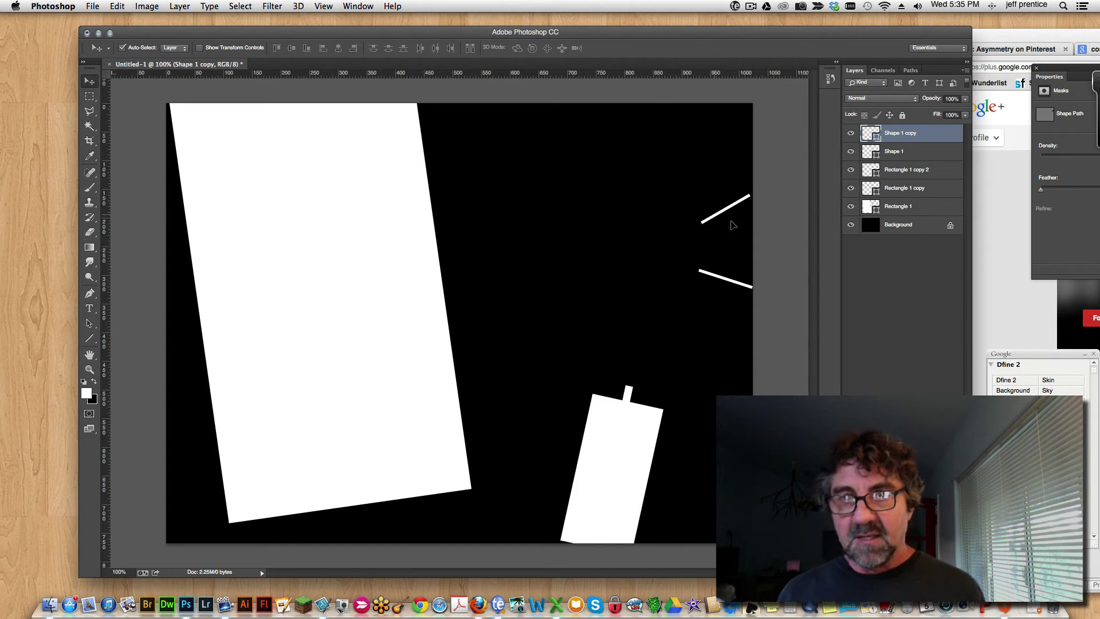
drag(715, 215, 755, 259)
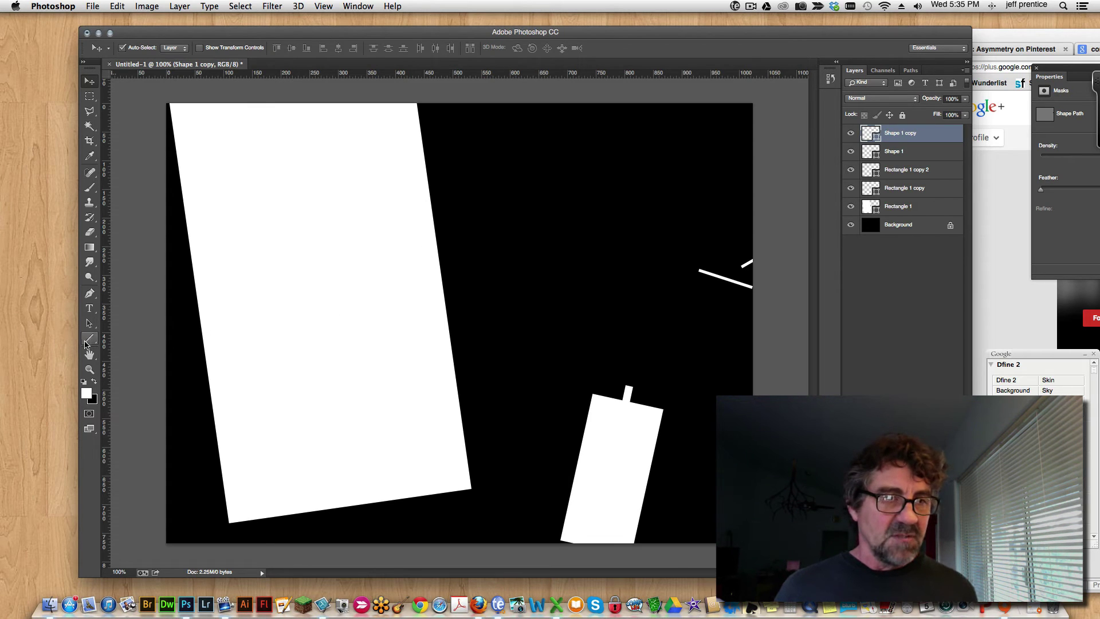
Step: Draw a small white circle at upper right, shift it right and down, then make black the foreground colour
drag(95, 346, 119, 359)
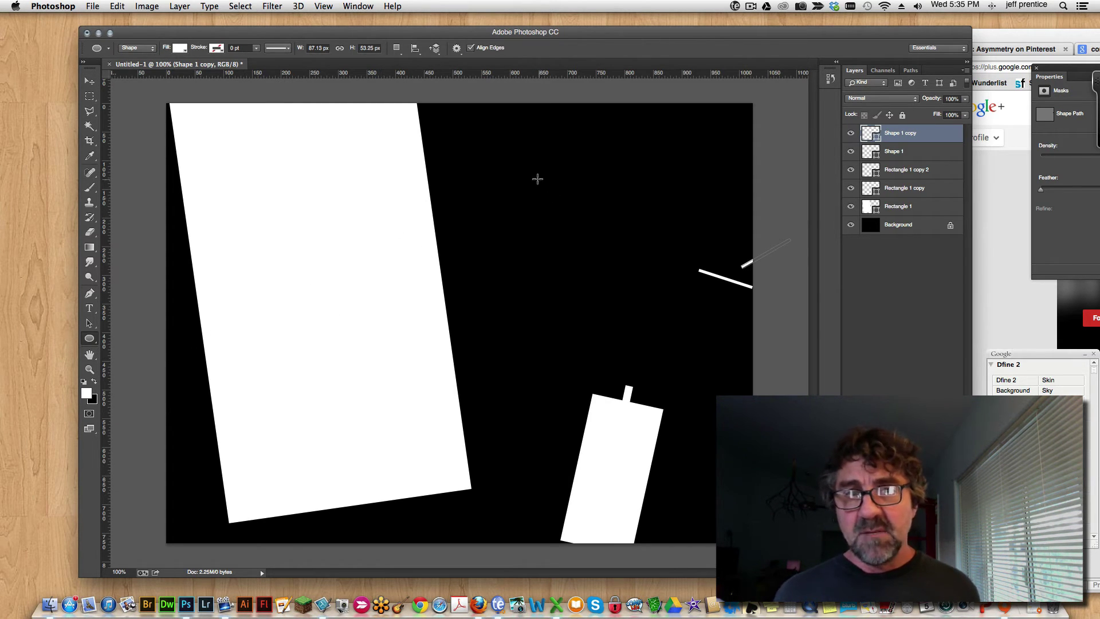
drag(533, 178, 574, 215)
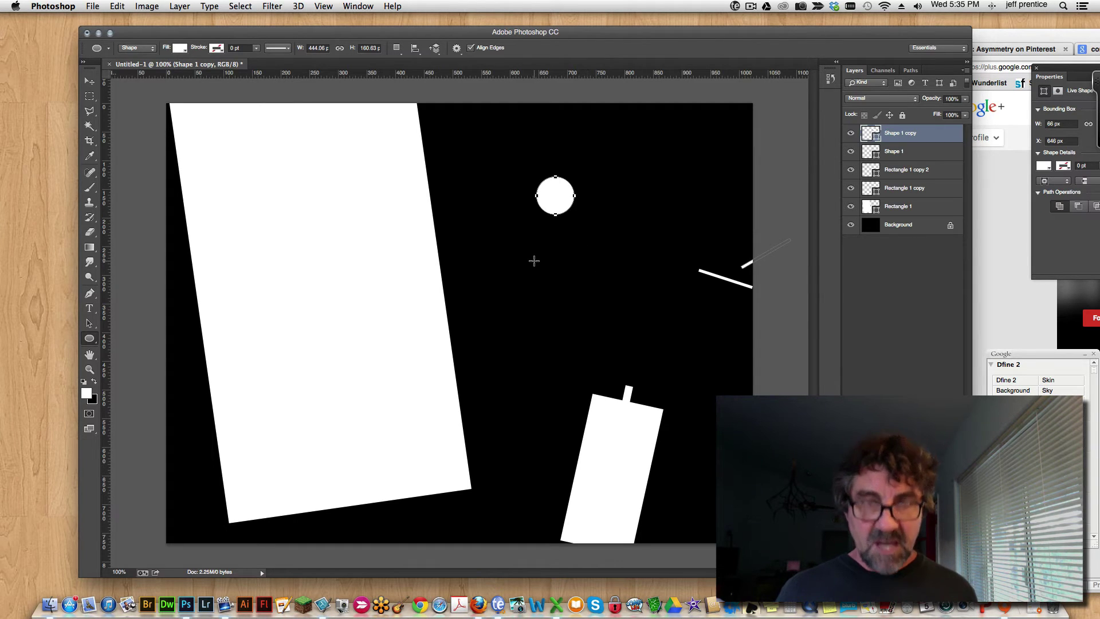
click(89, 80)
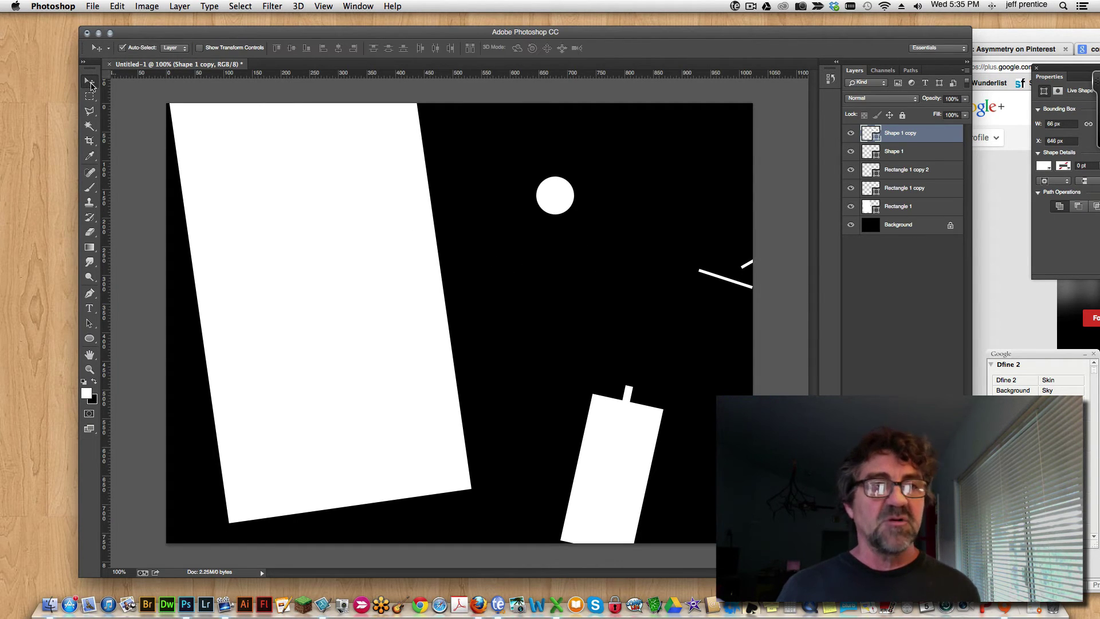
click(476, 216)
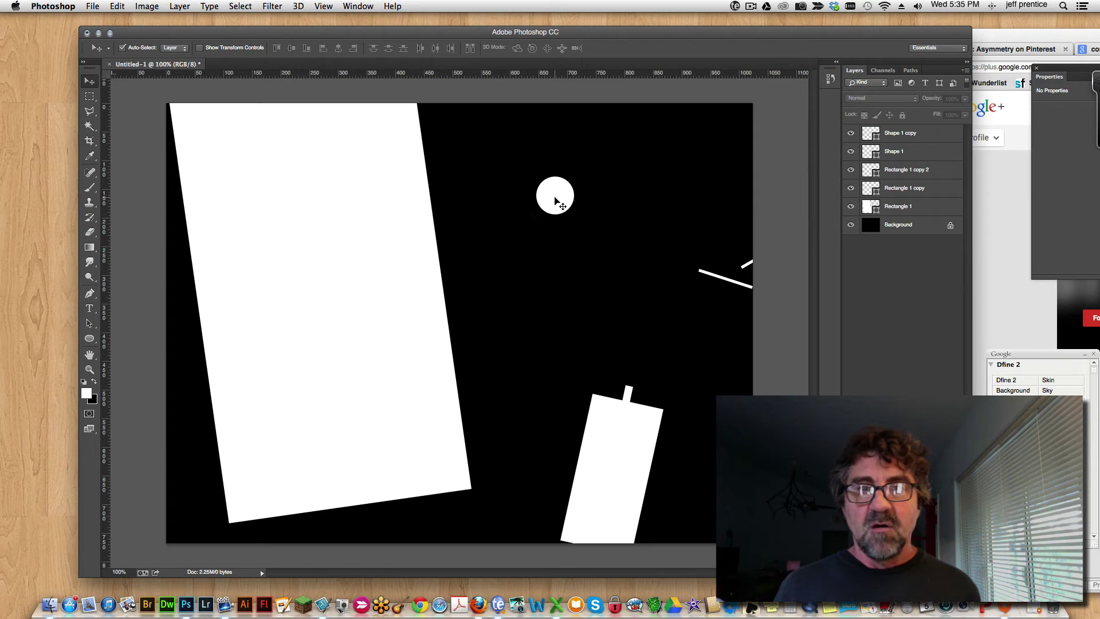
drag(553, 200, 562, 209)
key(super+z)
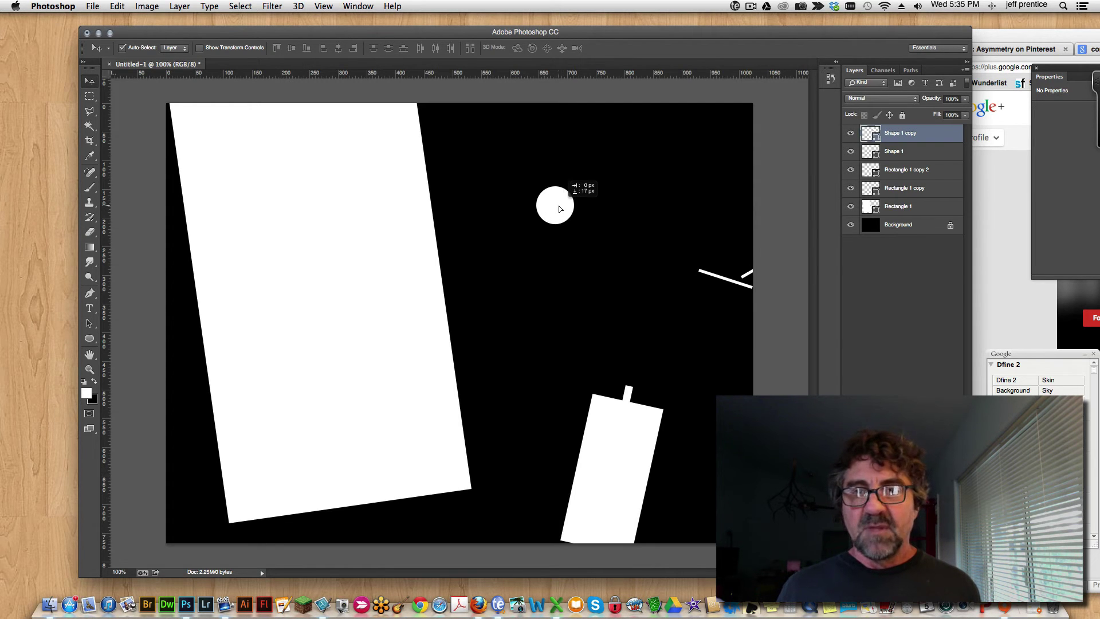
click(638, 265)
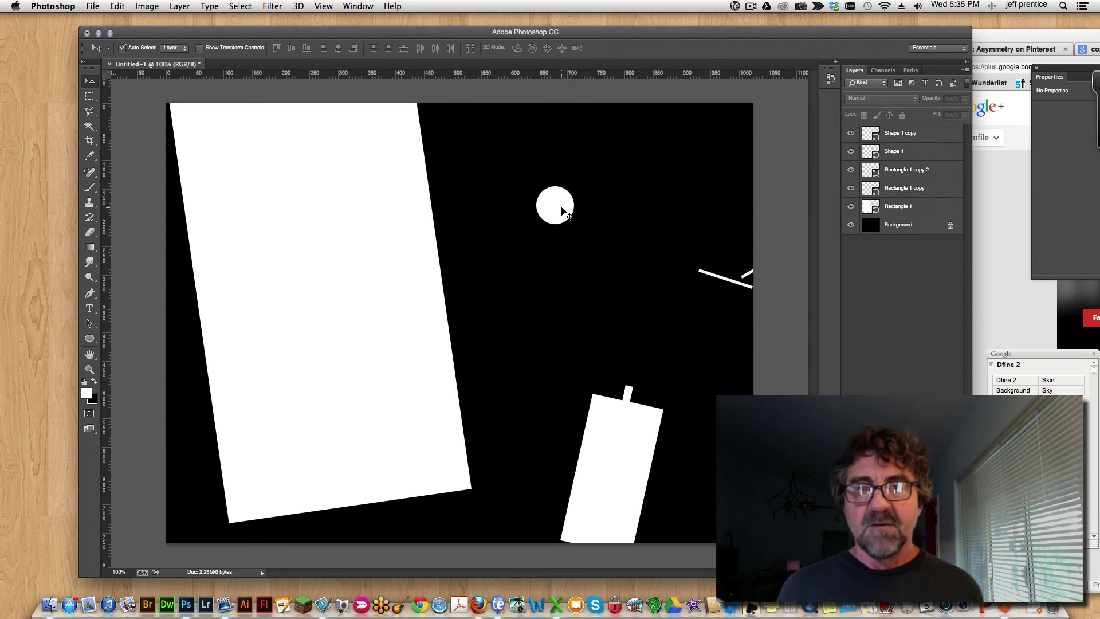
drag(562, 211, 602, 221)
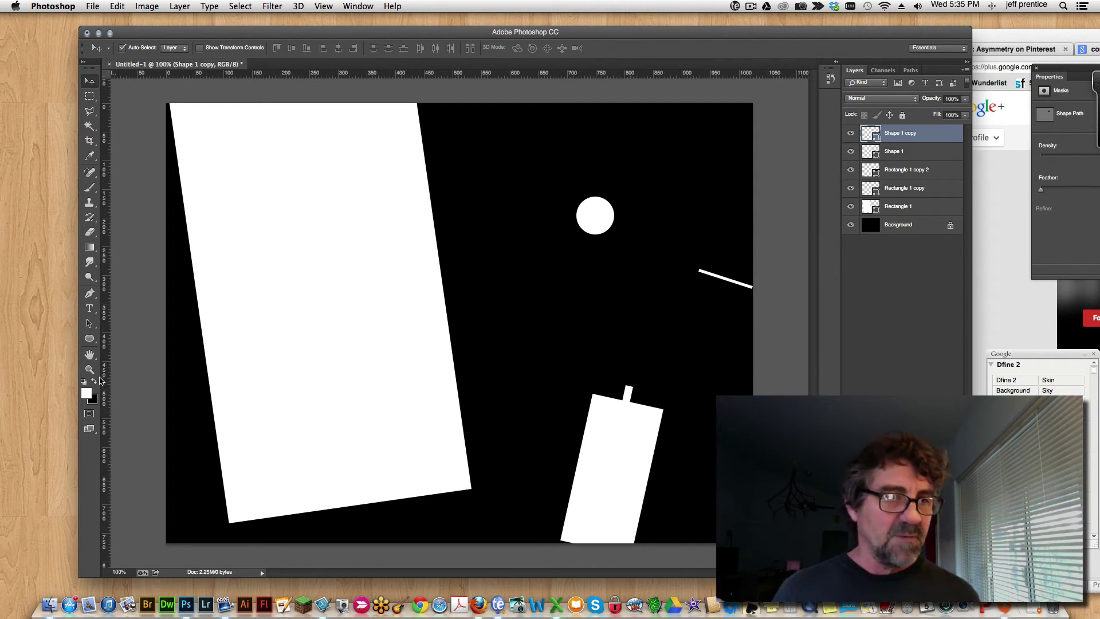
click(95, 382)
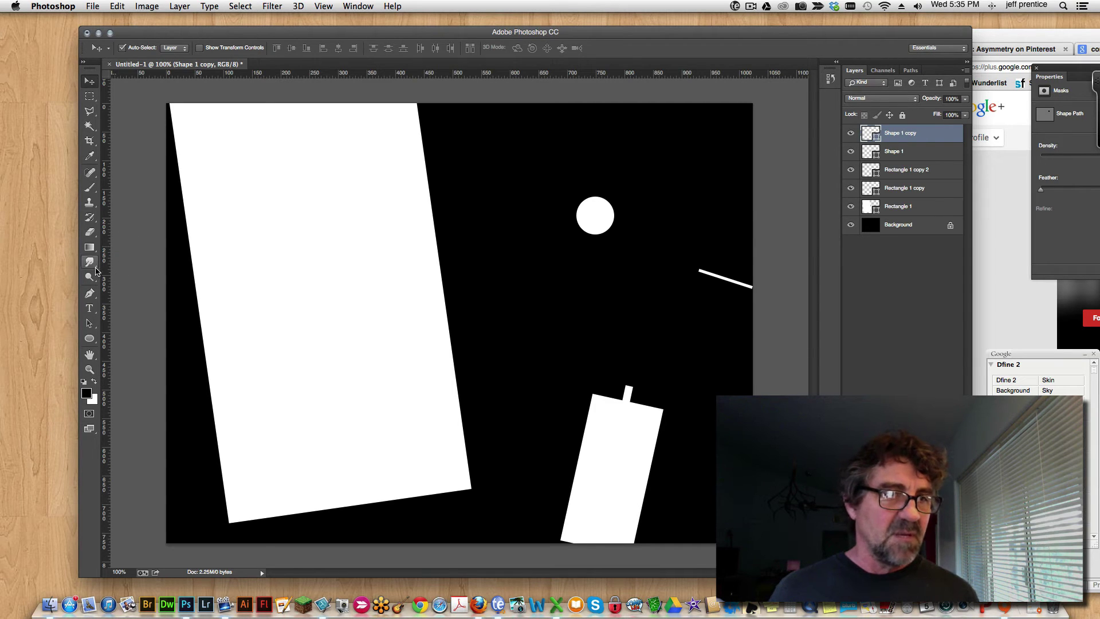
Step: Draw a large circle over the white rectangle's left edge and fill it black
click(93, 341)
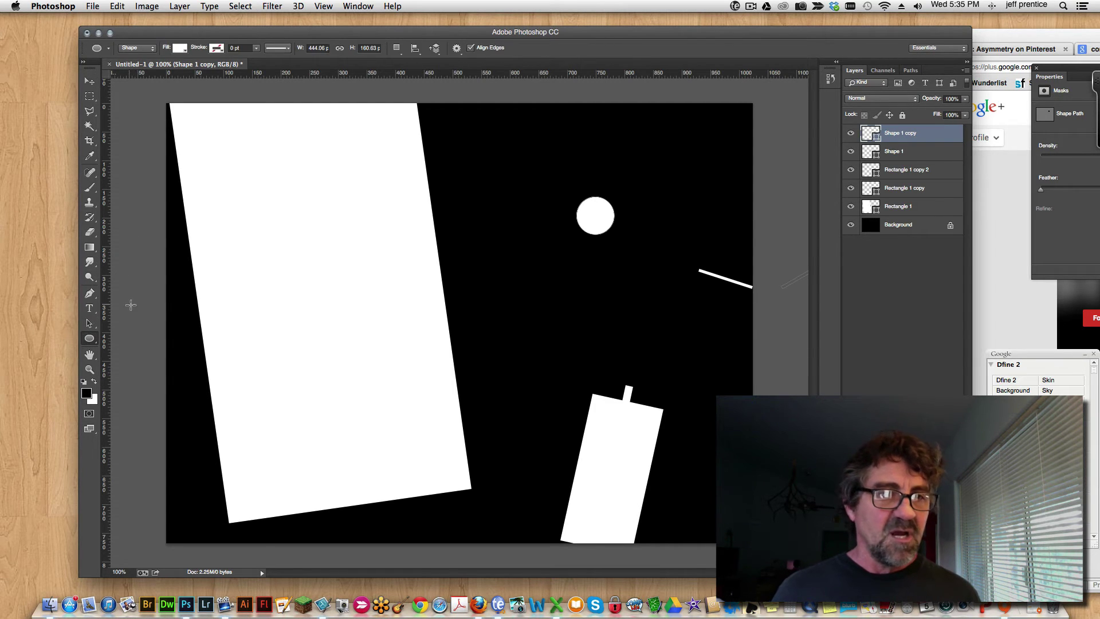
drag(168, 300, 324, 441)
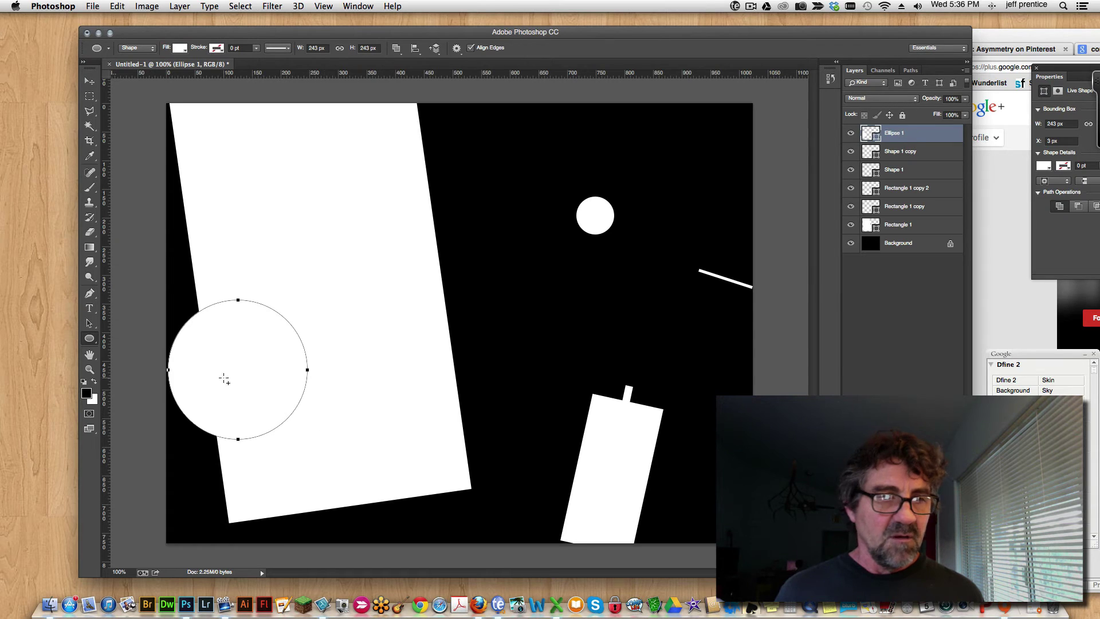
click(858, 133)
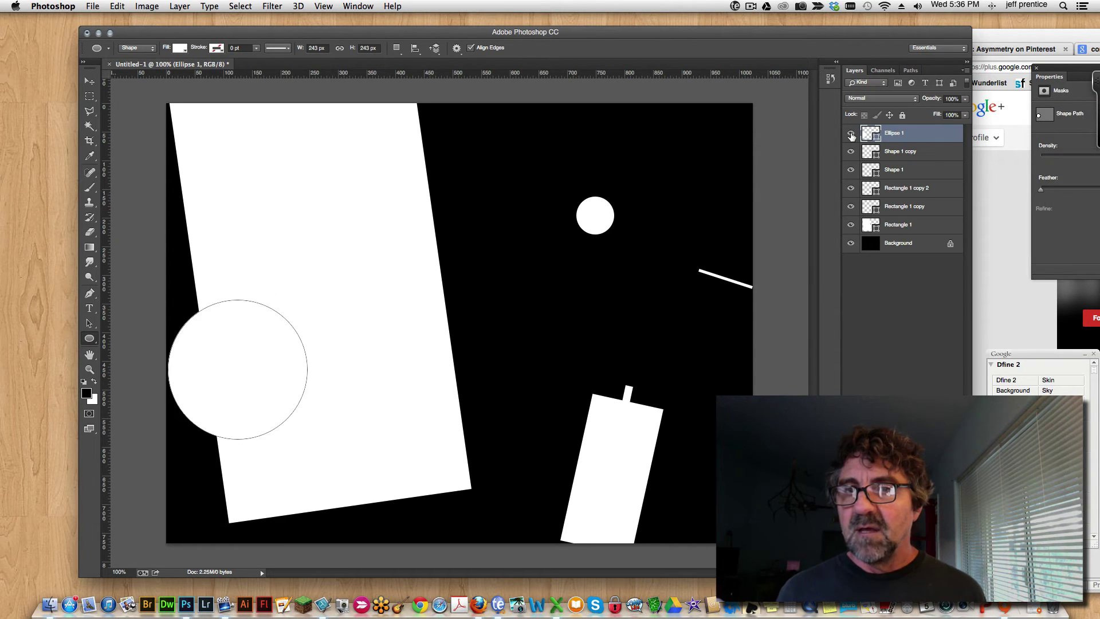
double_click(875, 132)
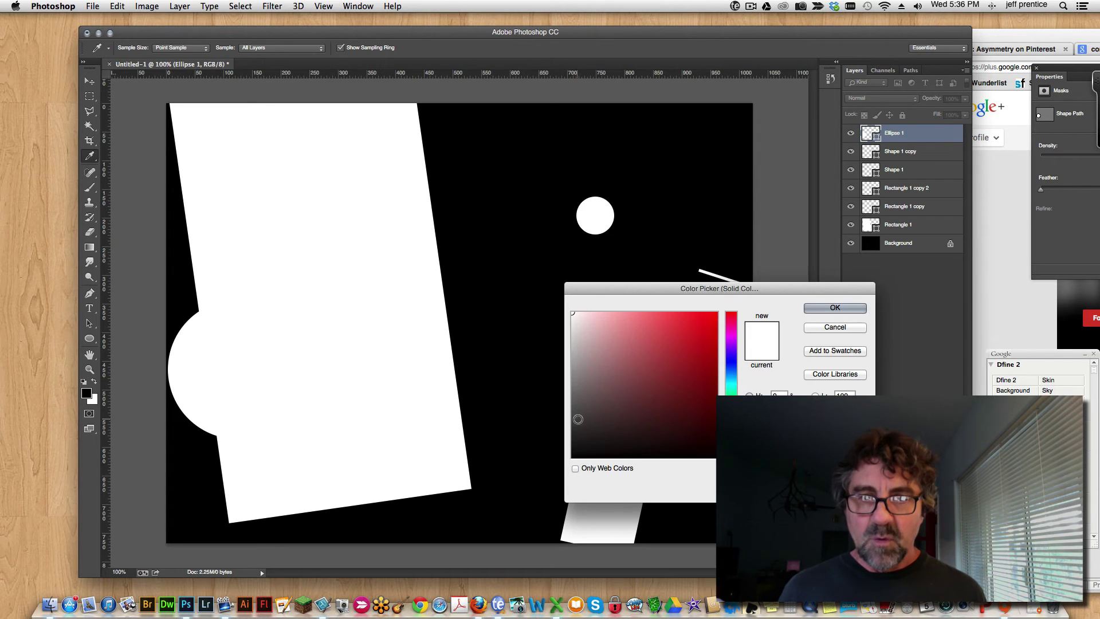
drag(580, 419, 563, 475)
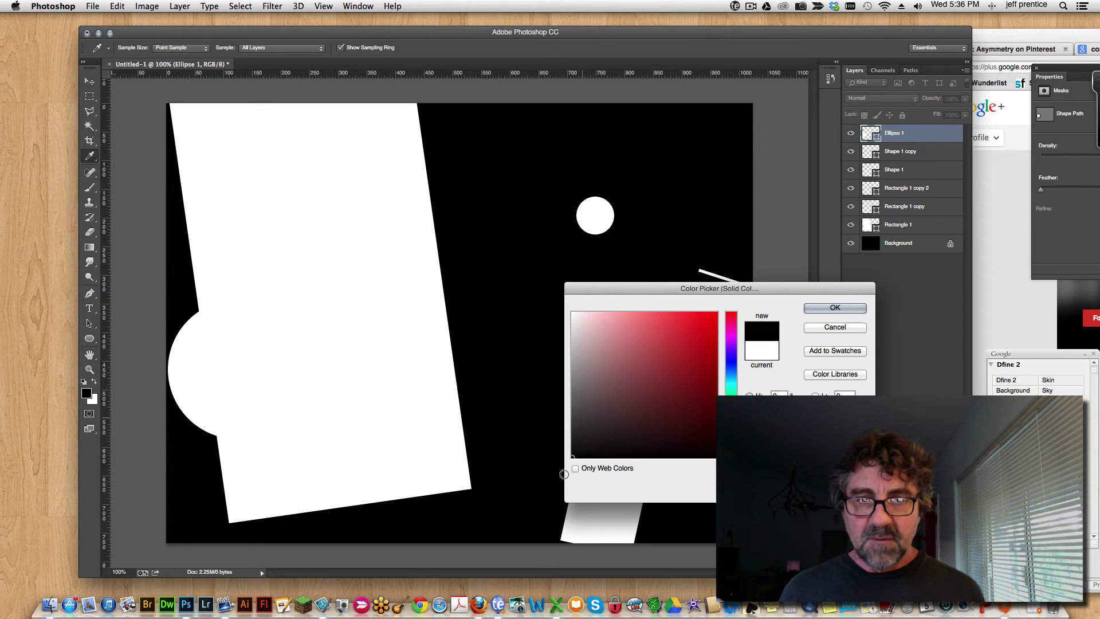
click(823, 309)
Step: Enlarge the black circle to notch the rectangle's left side, and nudge the white circle down-right
key(v)
drag(221, 367, 193, 328)
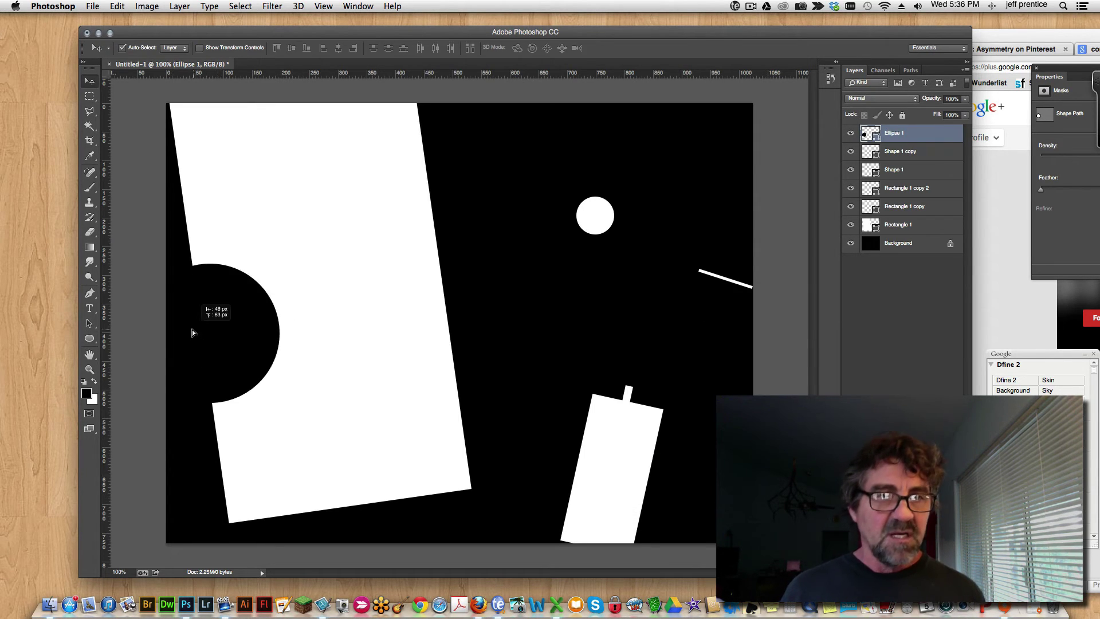
key(ctrl+t)
drag(281, 402, 350, 471)
key(Return)
drag(304, 427, 268, 406)
drag(256, 354, 220, 384)
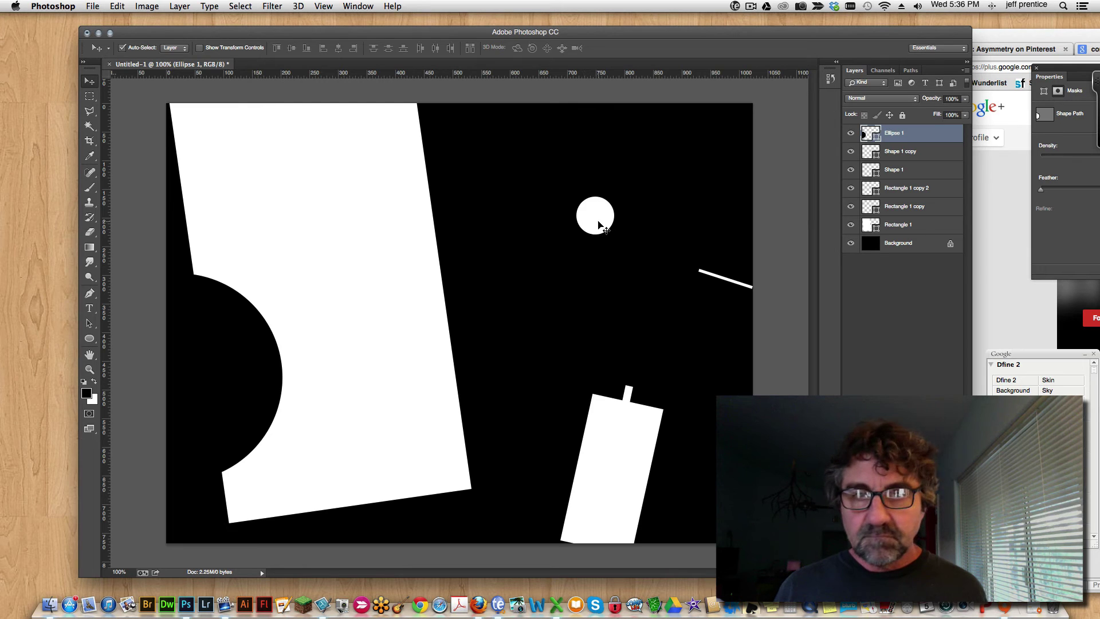
drag(594, 214, 601, 235)
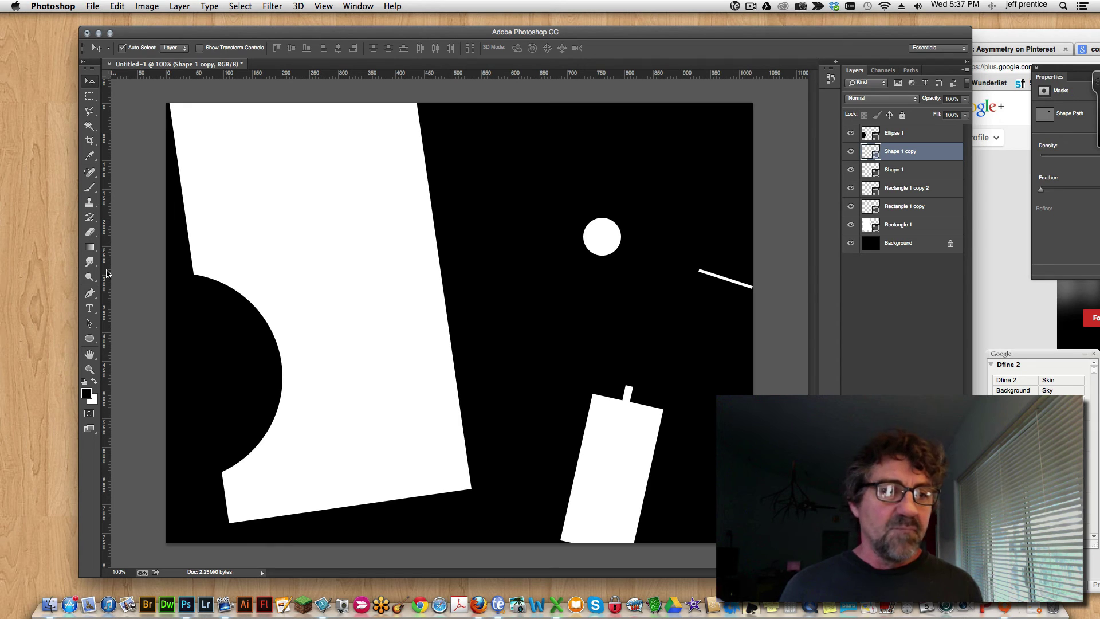
Step: Add vertical guides at 325 px and 671 px and horizontal guides at 245 px and the lower third
drag(107, 274, 353, 262)
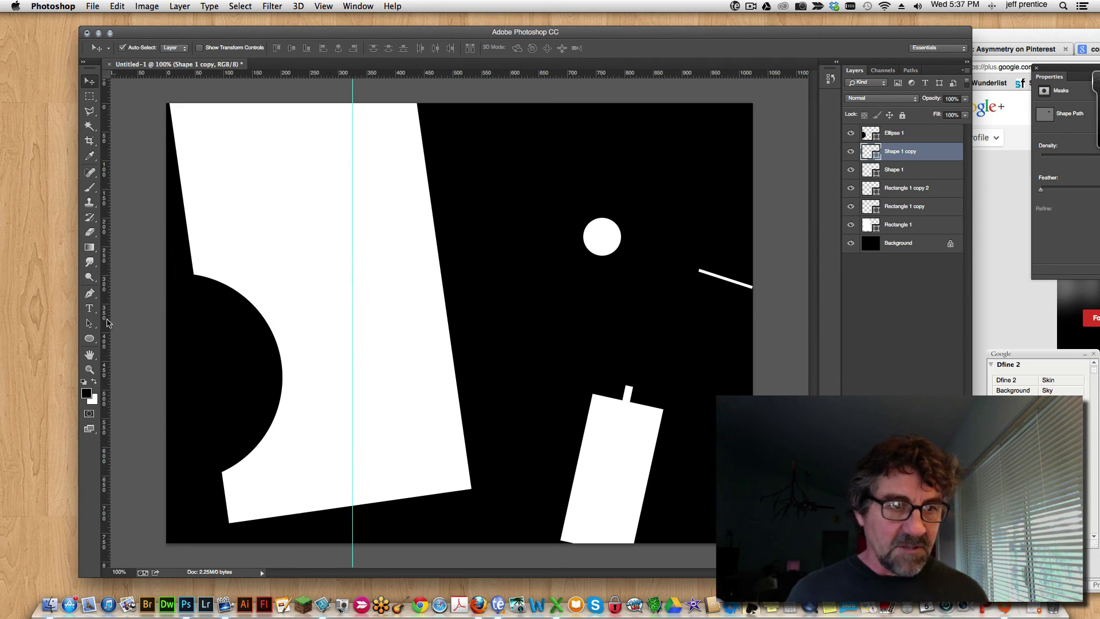
drag(107, 318, 566, 296)
drag(496, 74, 509, 243)
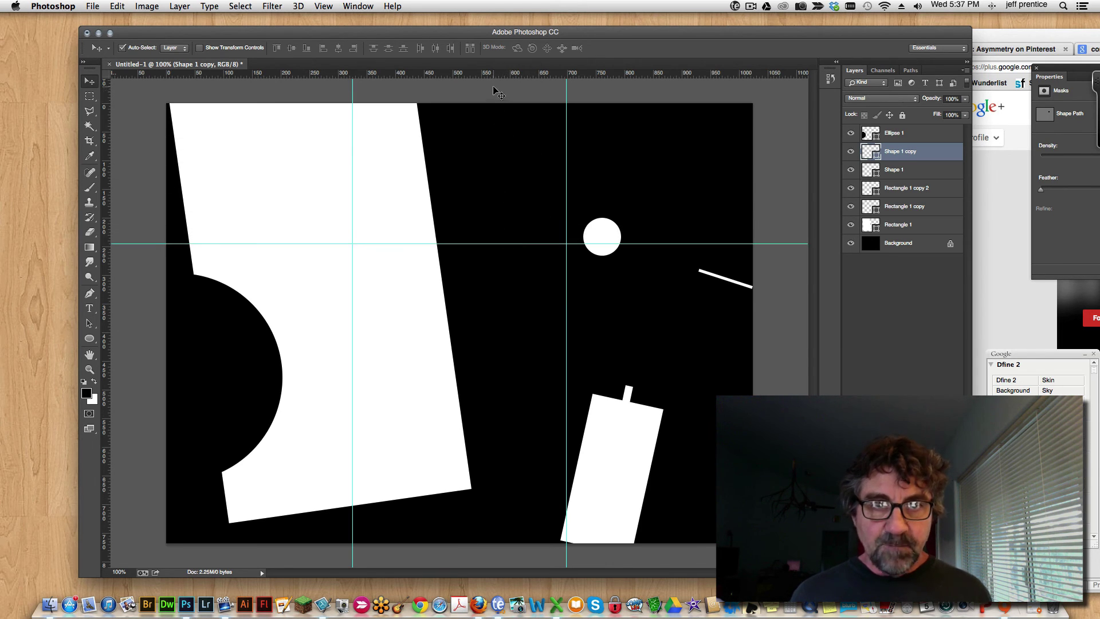
drag(501, 78, 524, 398)
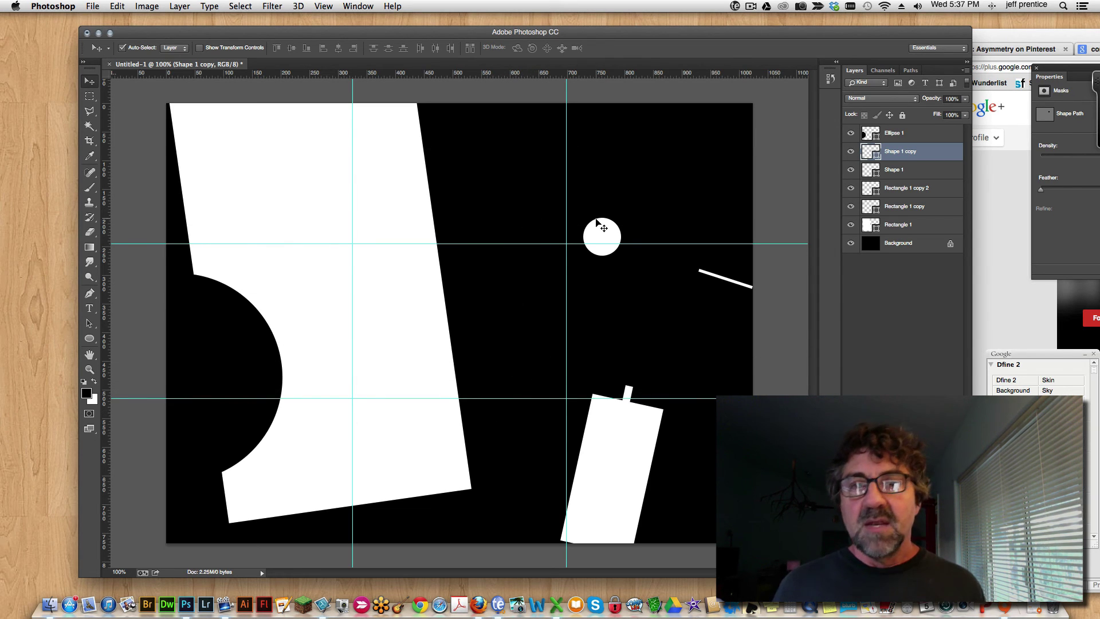
Step: Place the small white circle on the upper-right guide intersection
drag(601, 231, 563, 231)
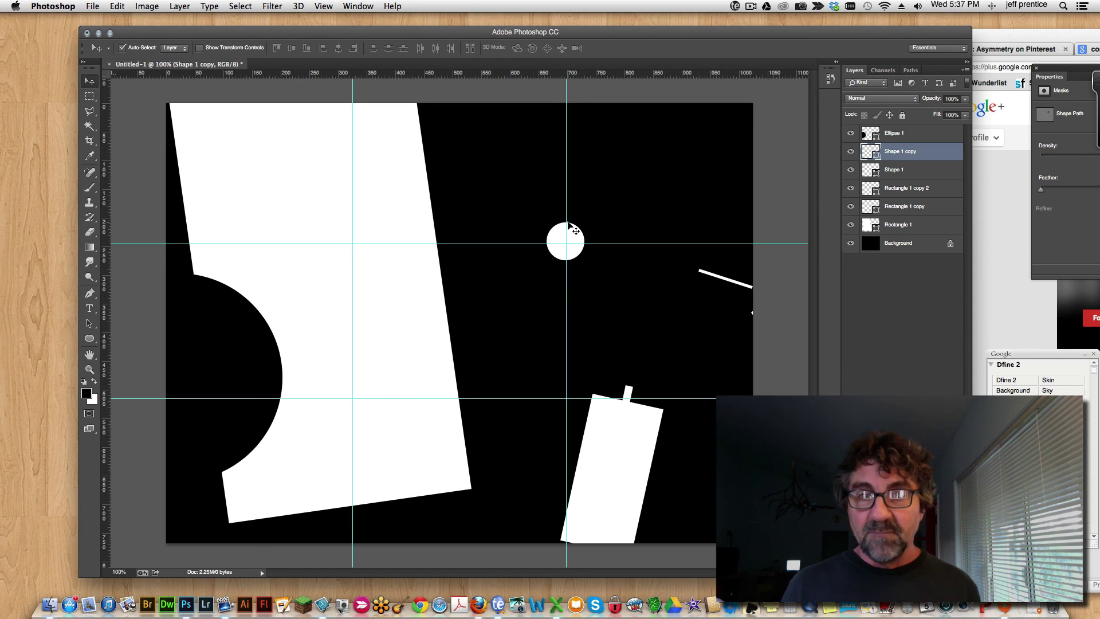
drag(571, 232, 727, 126)
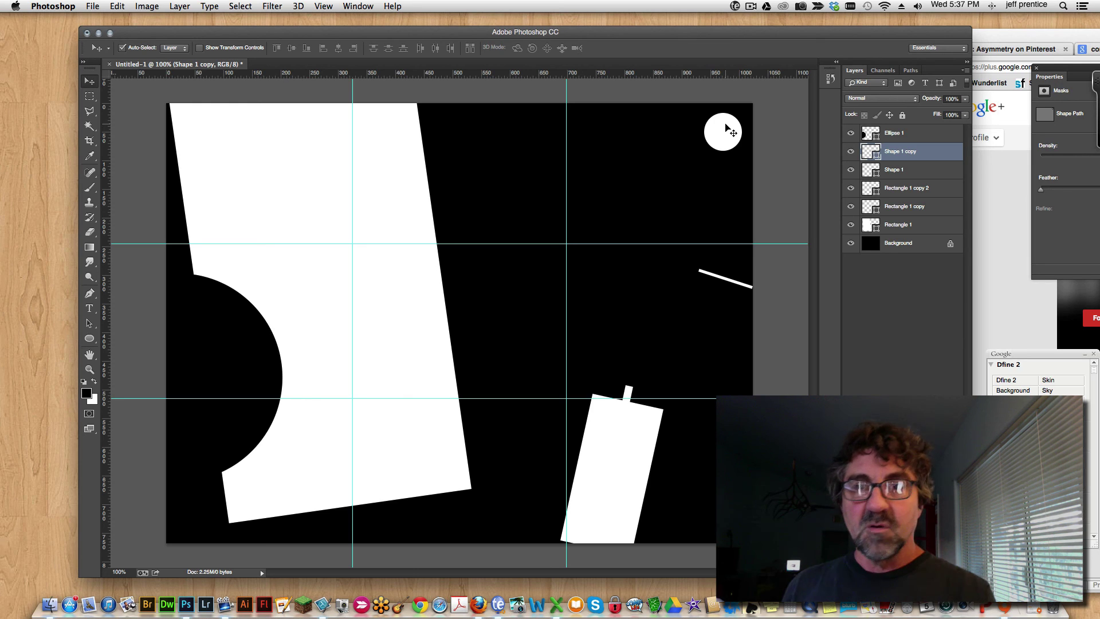
drag(724, 133, 567, 243)
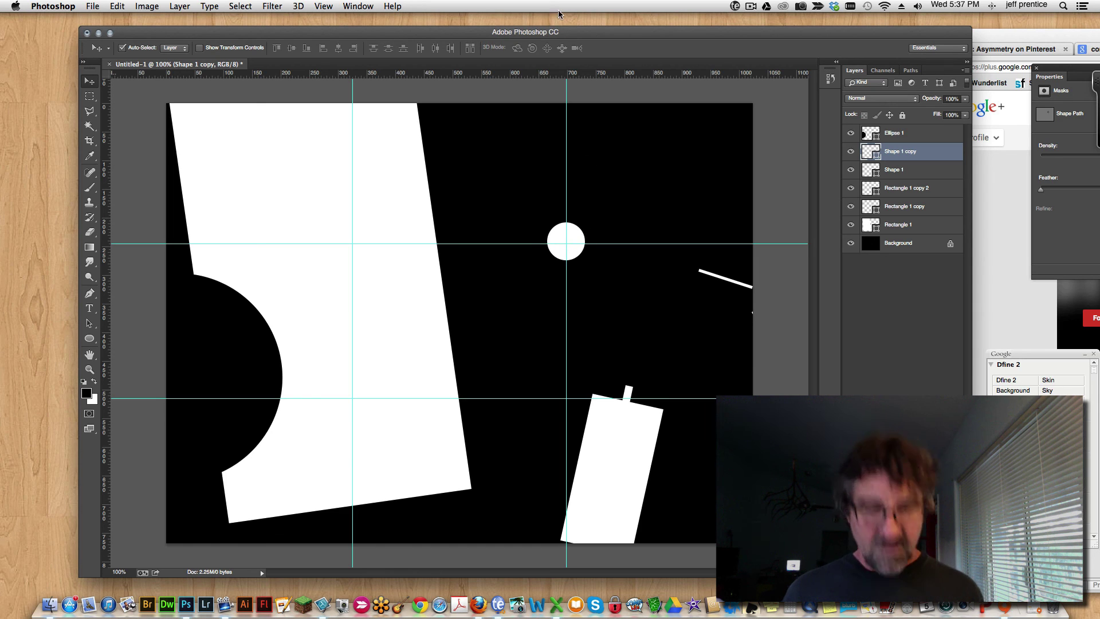
Step: Hide the rule-of-thirds guides with Cmd+; to view the finished composition
key(super+semicolon)
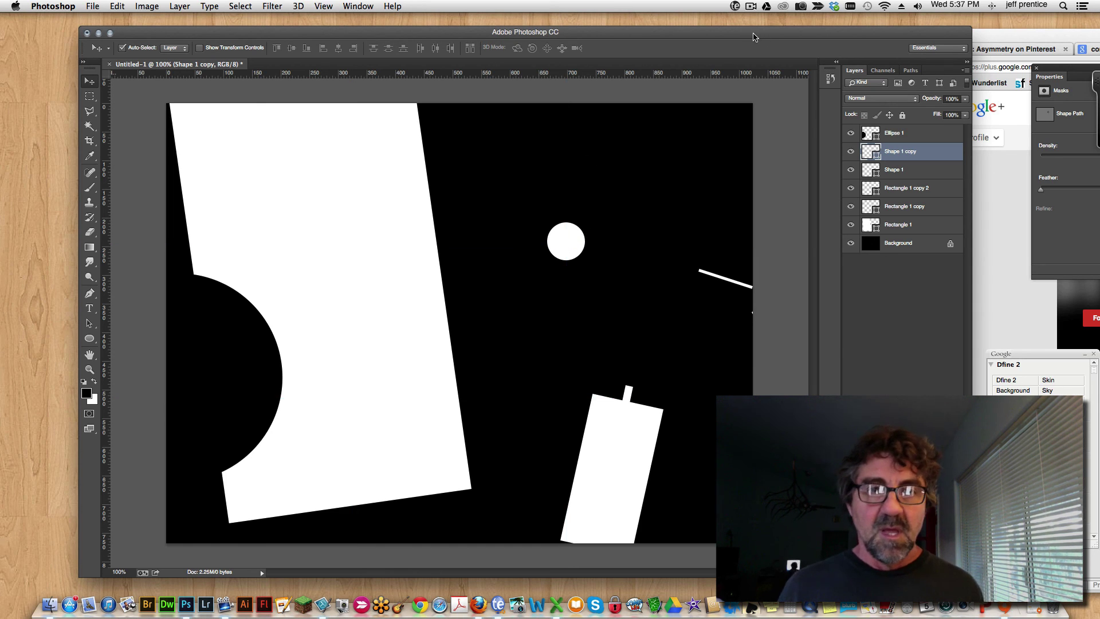